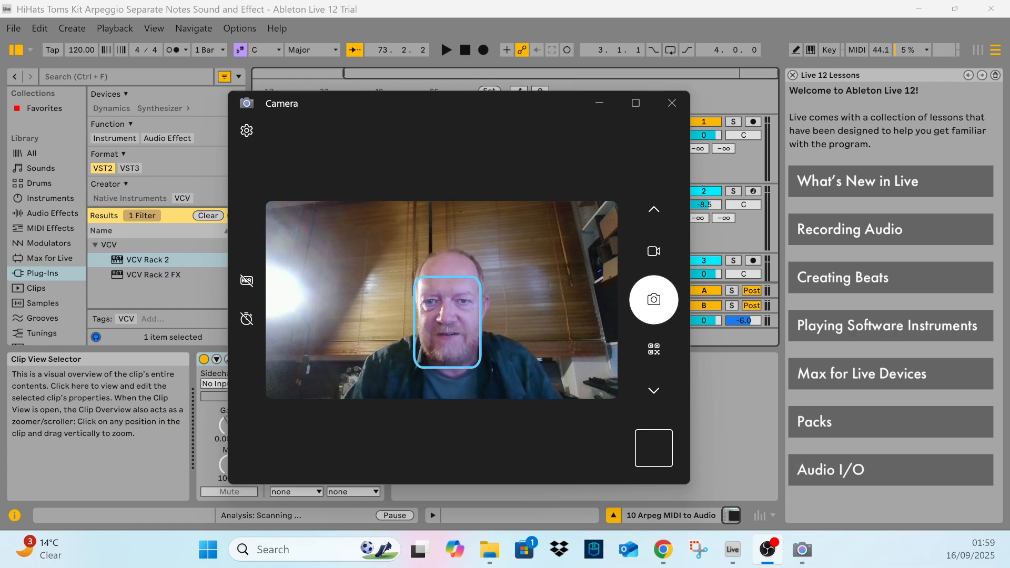
Move the camera window out of the way and play the set for several bars before stopping playback
{"action": "left_click_drag", "start_coordinate": [490, 103], "coordinate": [618, 567]}
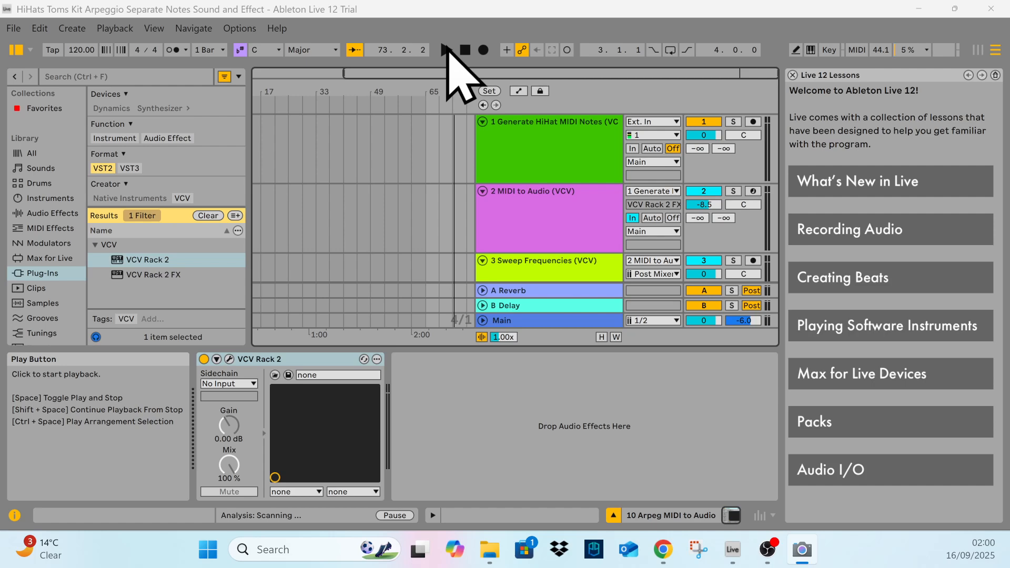
{"action": "left_click", "coordinate": [447, 49]}
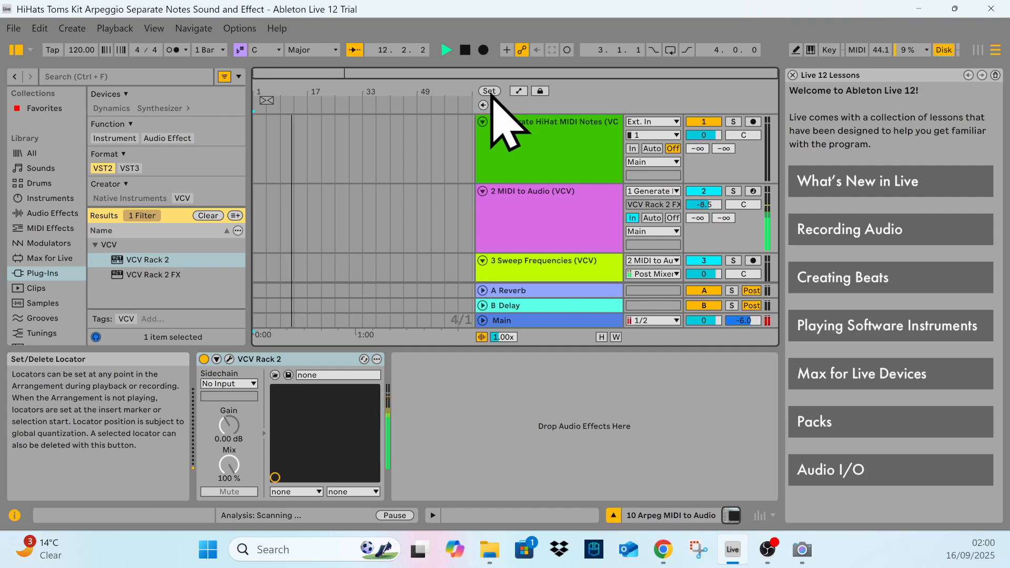
{"action": "left_click", "coordinate": [468, 51]}
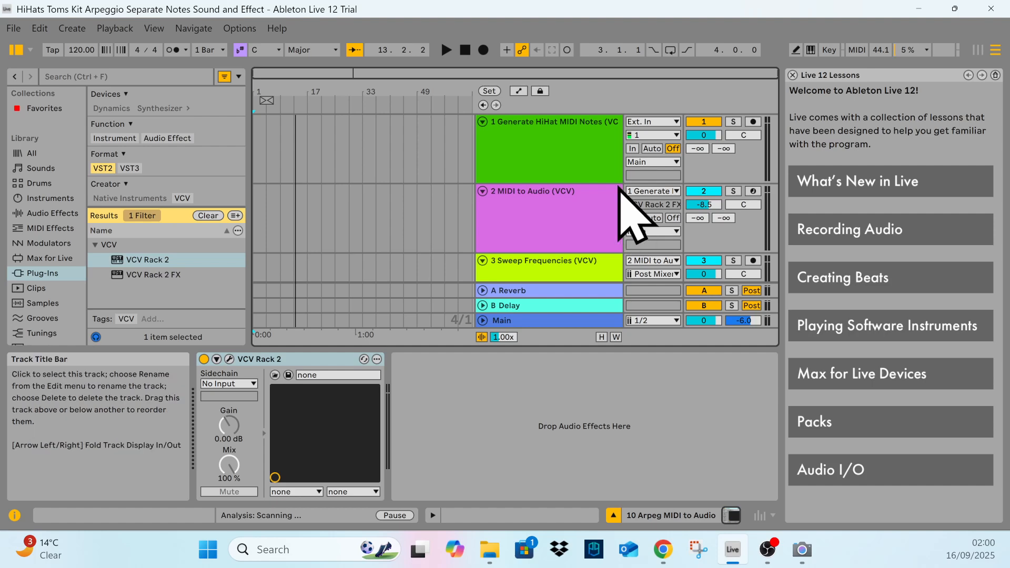
Look through all tracks of the set, from 1 Generate HiHat MIDI Notes to 10 Arpeg MIDI to Audio
{"action": "scroll", "coordinate": [619, 200], "scroll_direction": "down", "scroll_amount": 5}
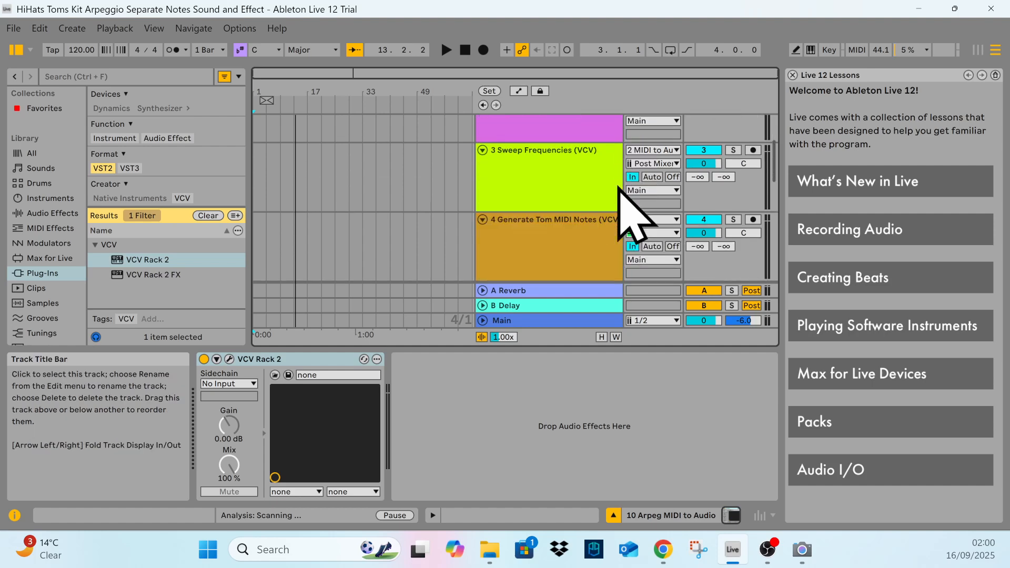
{"action": "scroll", "coordinate": [614, 180], "scroll_direction": "down", "scroll_amount": 10}
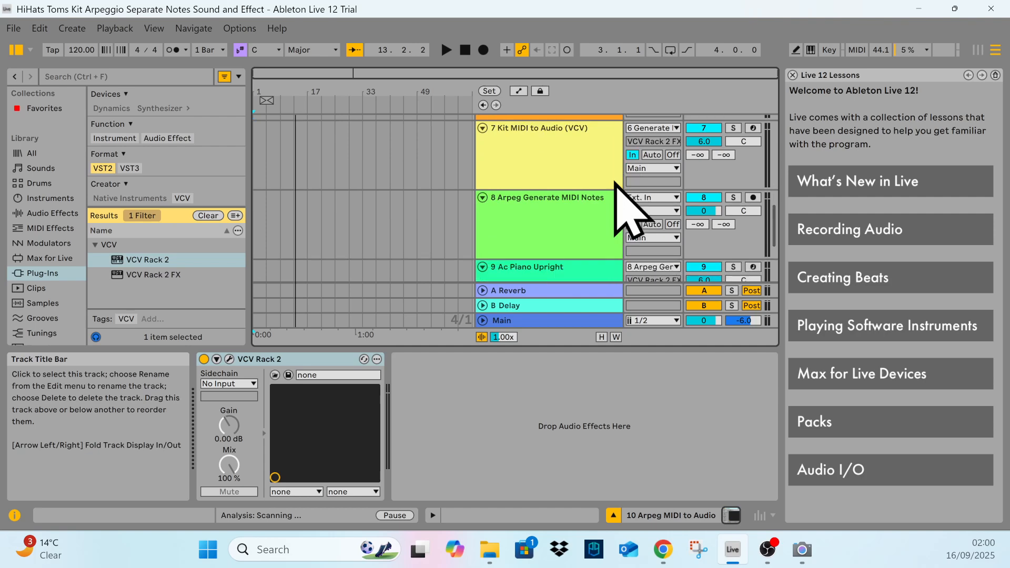
{"action": "scroll", "coordinate": [617, 183], "scroll_direction": "down", "scroll_amount": 4}
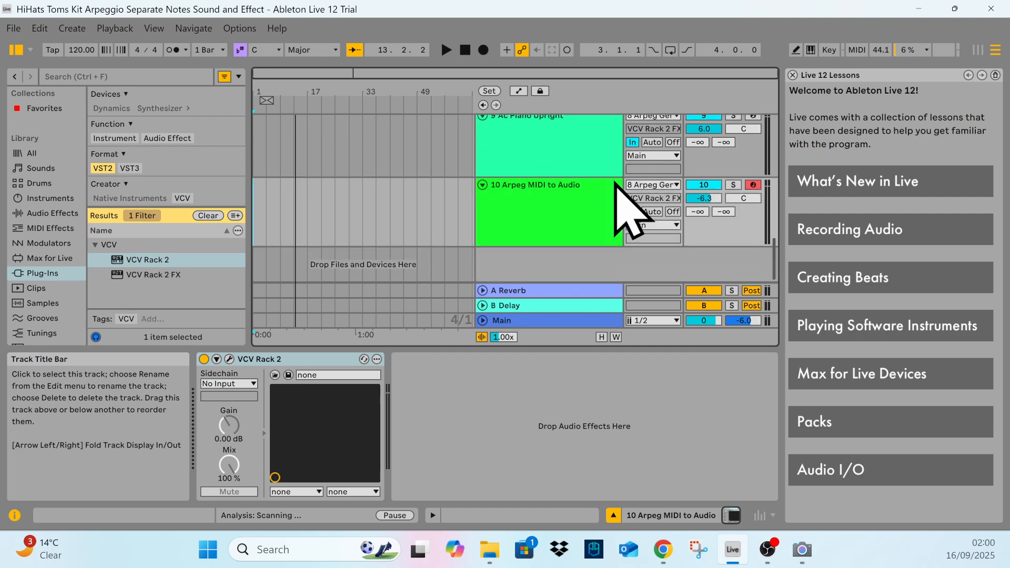
{"action": "scroll", "coordinate": [614, 179], "scroll_direction": "up", "scroll_amount": 6}
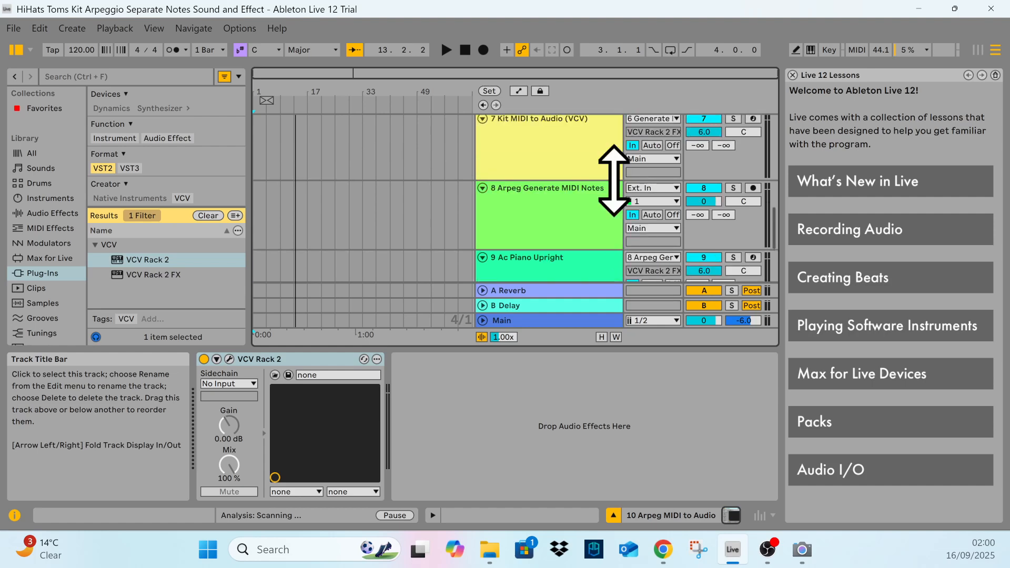
{"action": "scroll", "coordinate": [614, 180], "scroll_direction": "up", "scroll_amount": 8}
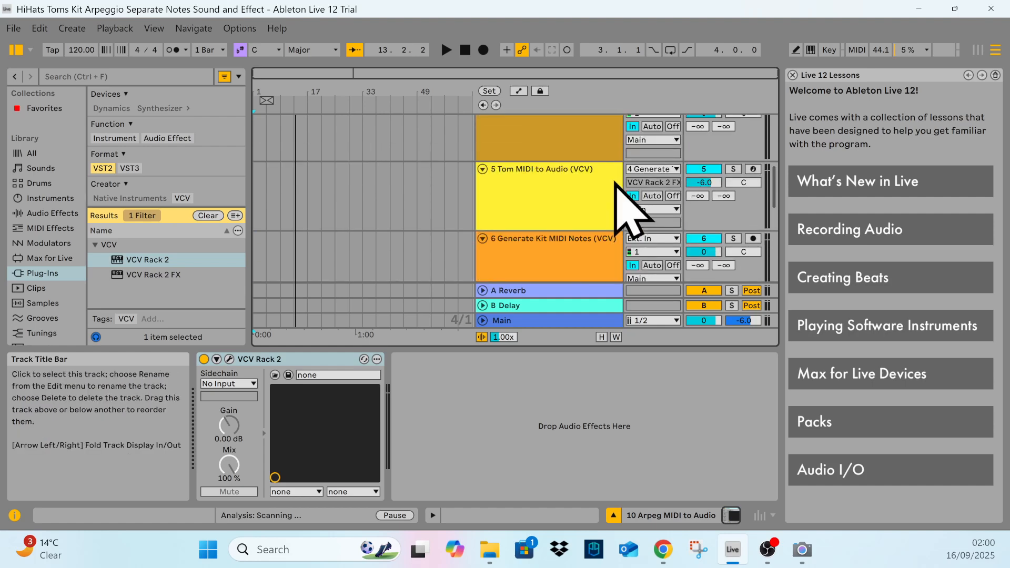
{"action": "scroll", "coordinate": [616, 182], "scroll_direction": "up", "scroll_amount": 8}
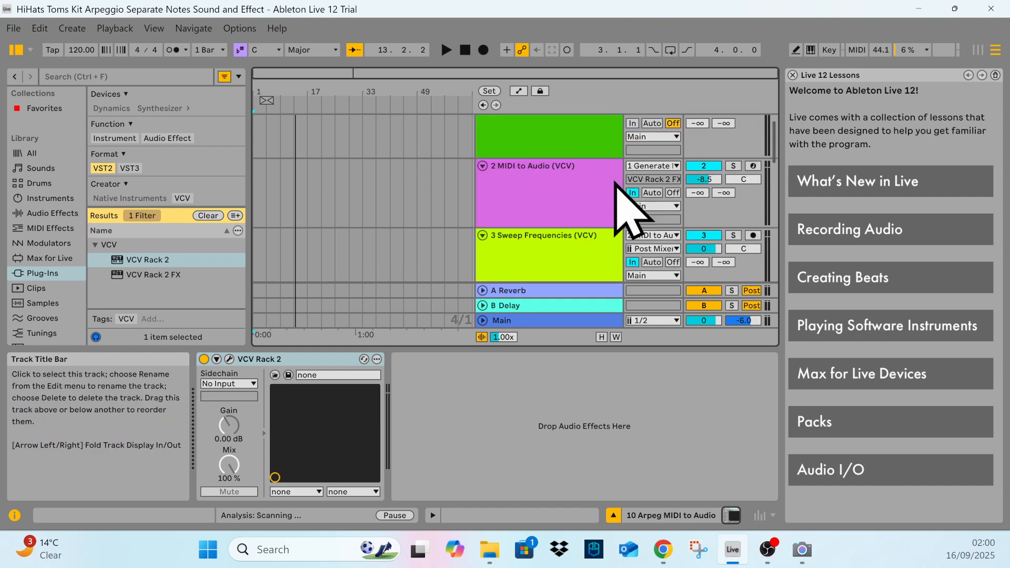
{"action": "scroll", "coordinate": [616, 182], "scroll_direction": "up", "scroll_amount": 2}
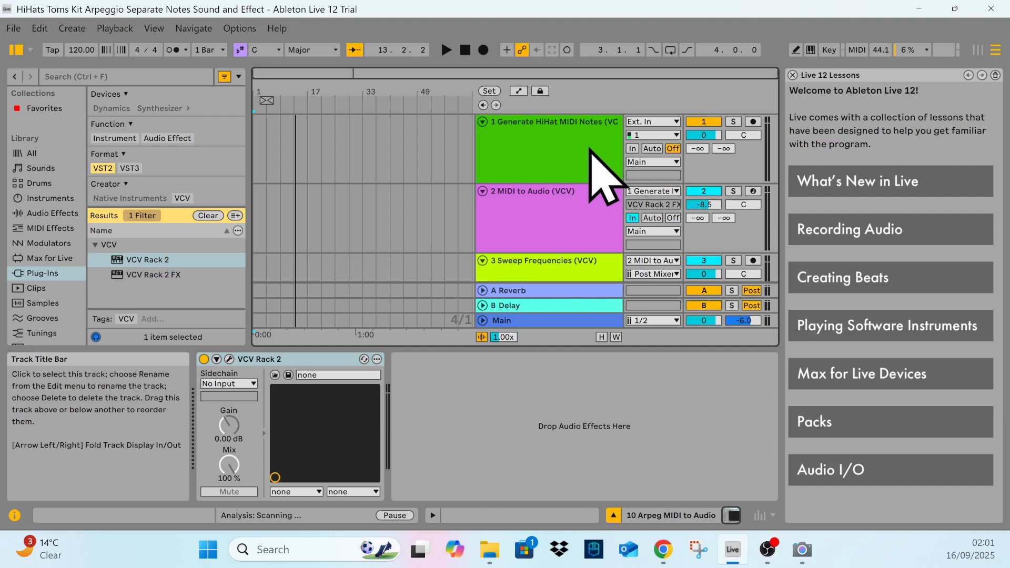
Play the set briefly with the tom and kit tracks in view and stop playback
{"action": "scroll", "coordinate": [589, 148], "scroll_direction": "down", "scroll_amount": 5}
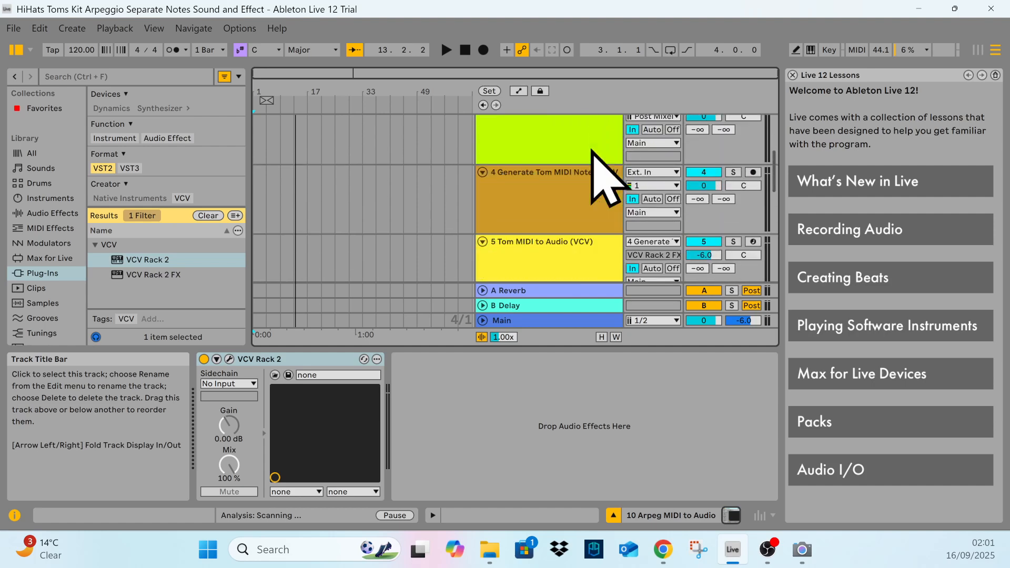
{"action": "scroll", "coordinate": [595, 169], "scroll_direction": "down", "scroll_amount": 4}
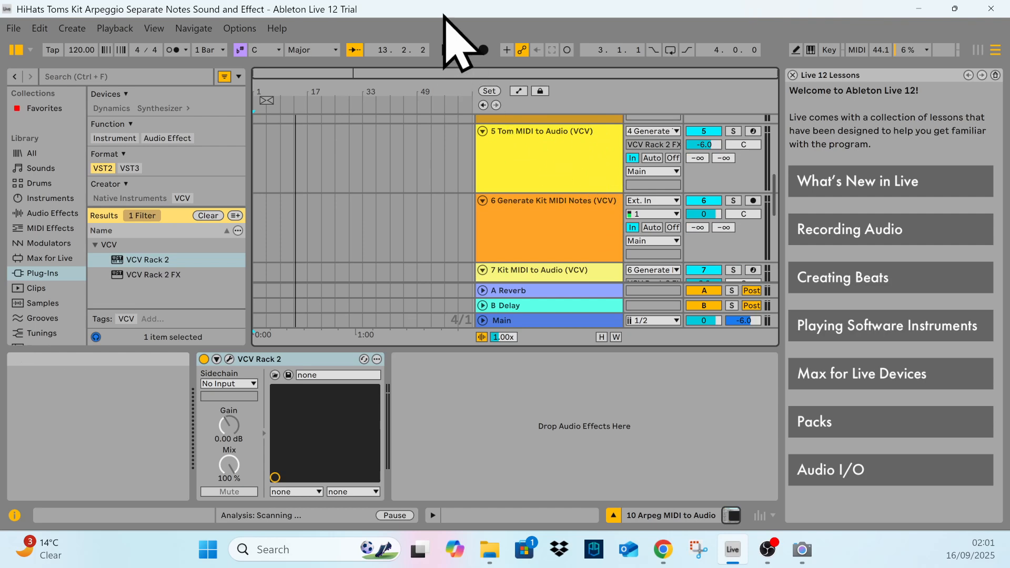
{"action": "left_click", "coordinate": [446, 50]}
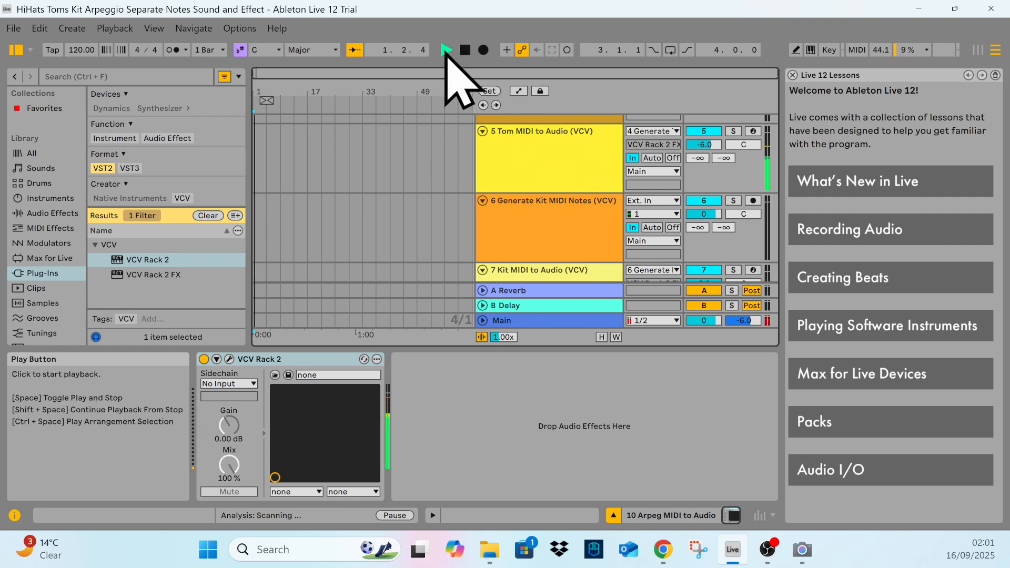
{"action": "left_click", "coordinate": [465, 50]}
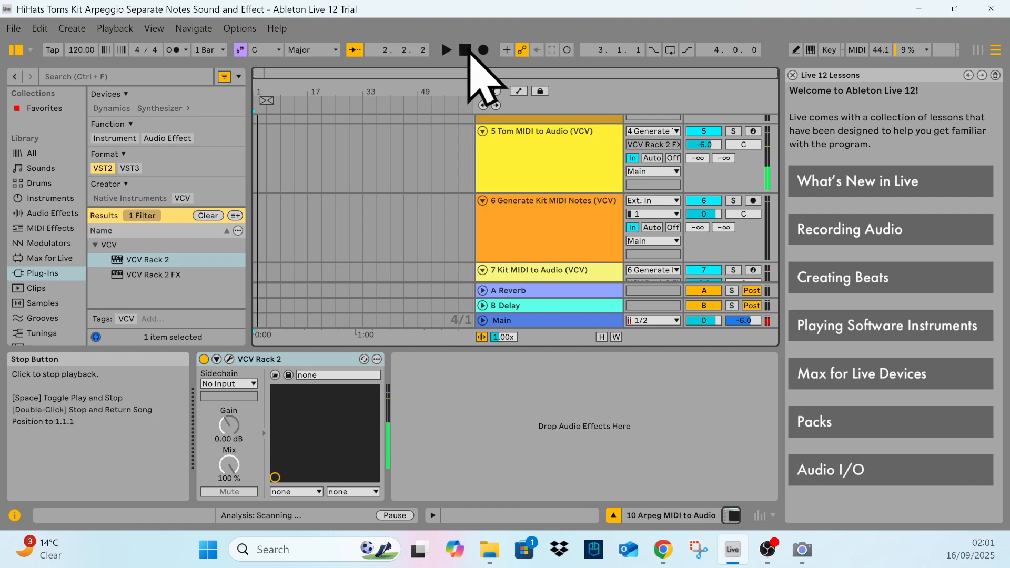
Examine the instrument devices on tracks 9 Ac Piano Upright and 10 Arpeg MIDI to Audio
{"action": "scroll", "coordinate": [608, 211], "scroll_direction": "down", "scroll_amount": 3}
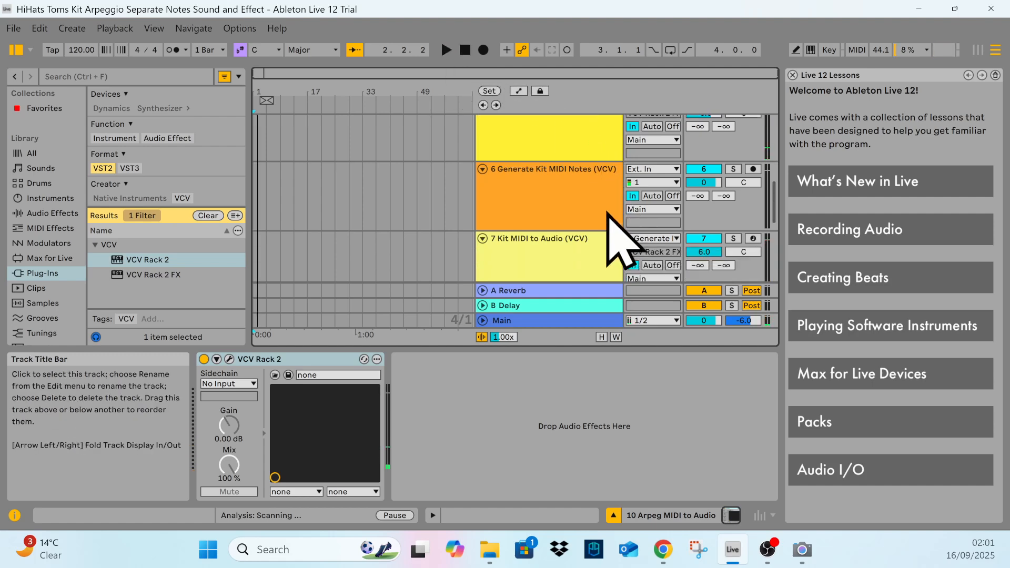
{"action": "scroll", "coordinate": [606, 210], "scroll_direction": "down", "scroll_amount": 5}
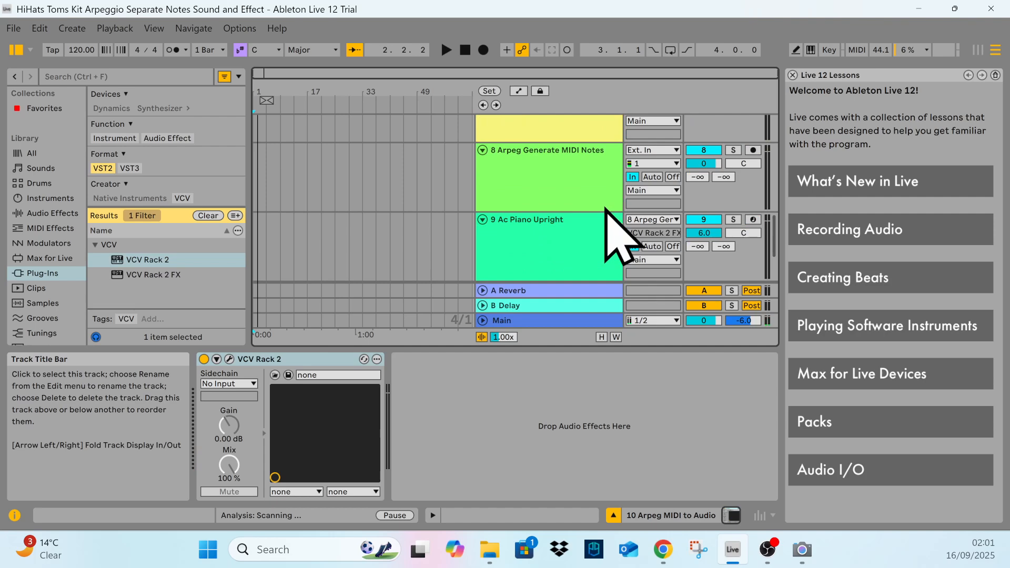
{"action": "left_click", "coordinate": [570, 207]}
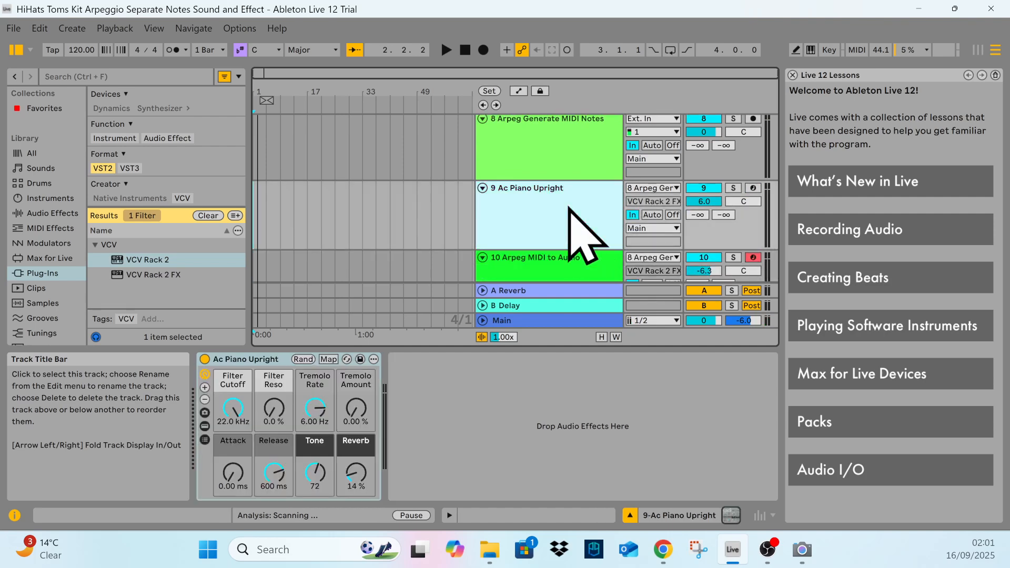
{"action": "scroll", "coordinate": [570, 207], "scroll_direction": "down", "scroll_amount": 3}
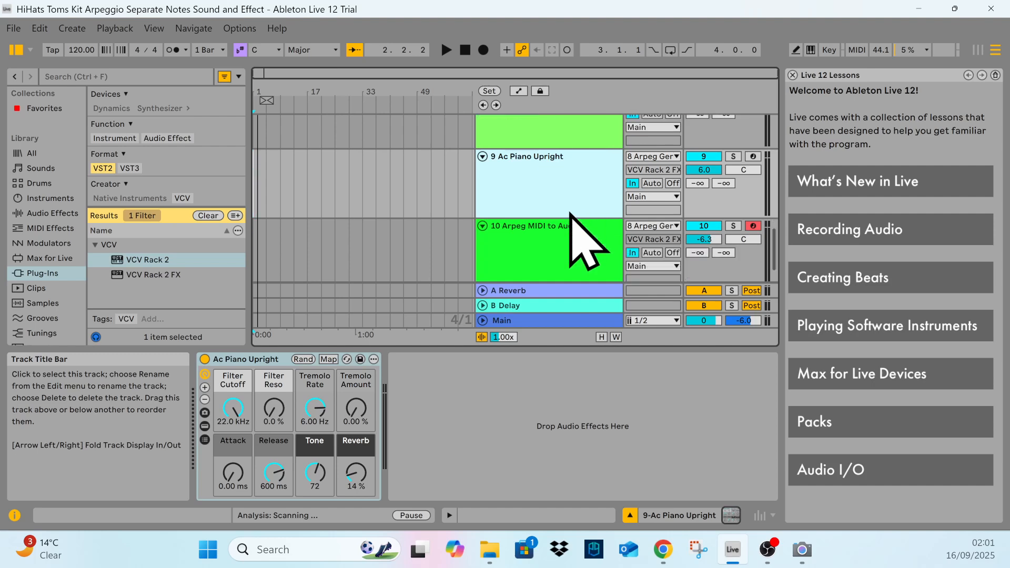
{"action": "left_click", "coordinate": [571, 208]}
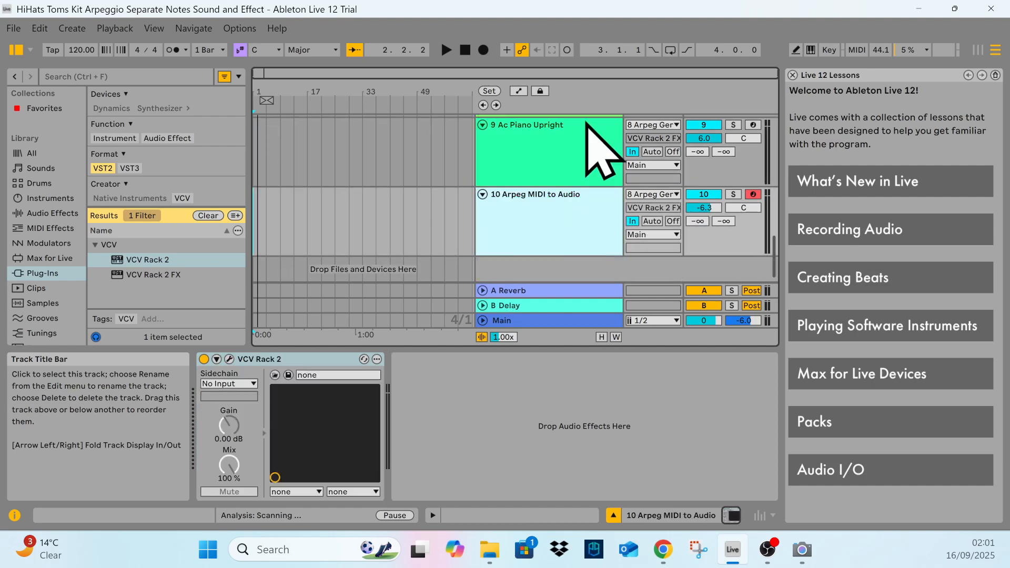
{"action": "left_click", "coordinate": [584, 158]}
{"action": "scroll", "coordinate": [620, 131], "scroll_direction": "up", "scroll_amount": 1}
{"action": "scroll", "coordinate": [621, 126], "scroll_direction": "up", "scroll_amount": 15}
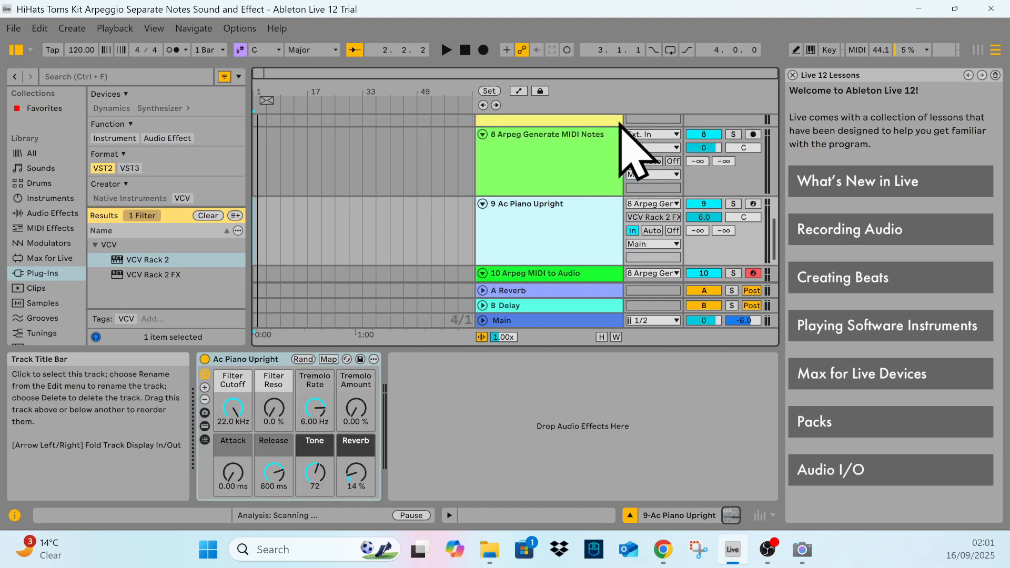
{"action": "scroll", "coordinate": [637, 158], "scroll_direction": "up", "scroll_amount": 6}
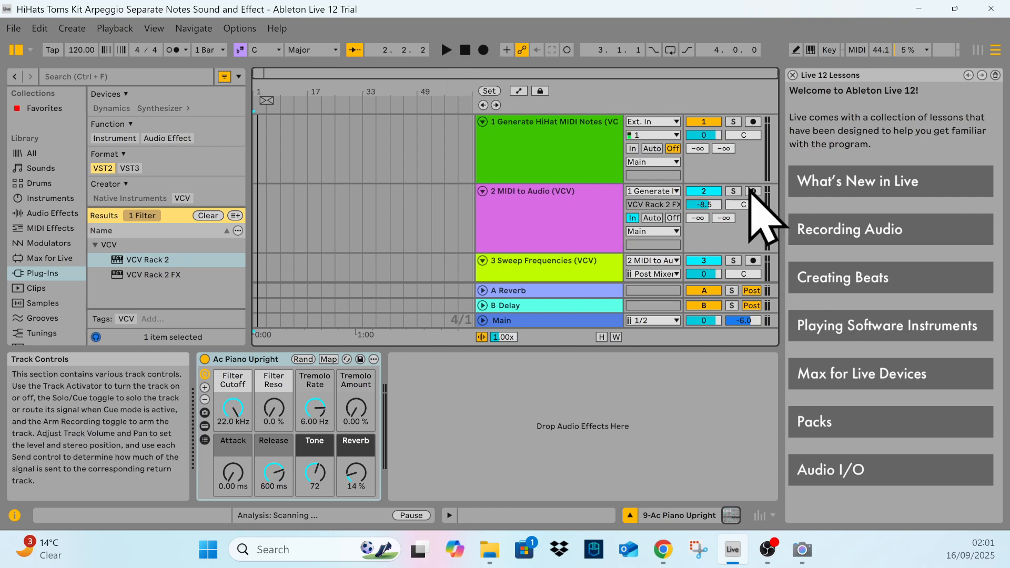
Check the tracks' record arming and disarm track 10 Arpeg MIDI to Audio
{"action": "scroll", "coordinate": [756, 208], "scroll_direction": "down", "scroll_amount": 3}
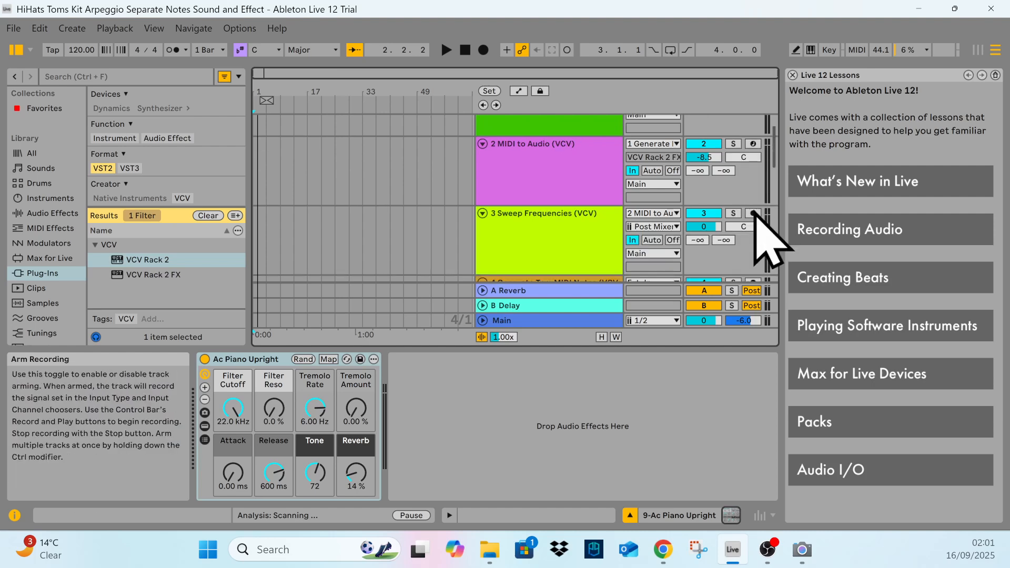
{"action": "scroll", "coordinate": [754, 210], "scroll_direction": "down", "scroll_amount": 4}
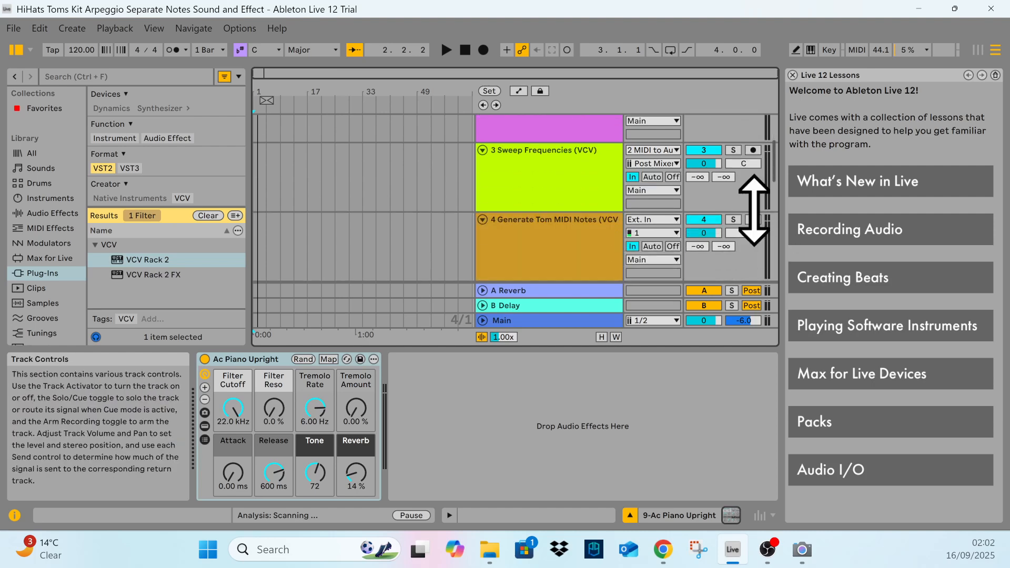
{"action": "scroll", "coordinate": [757, 213], "scroll_direction": "down", "scroll_amount": 5}
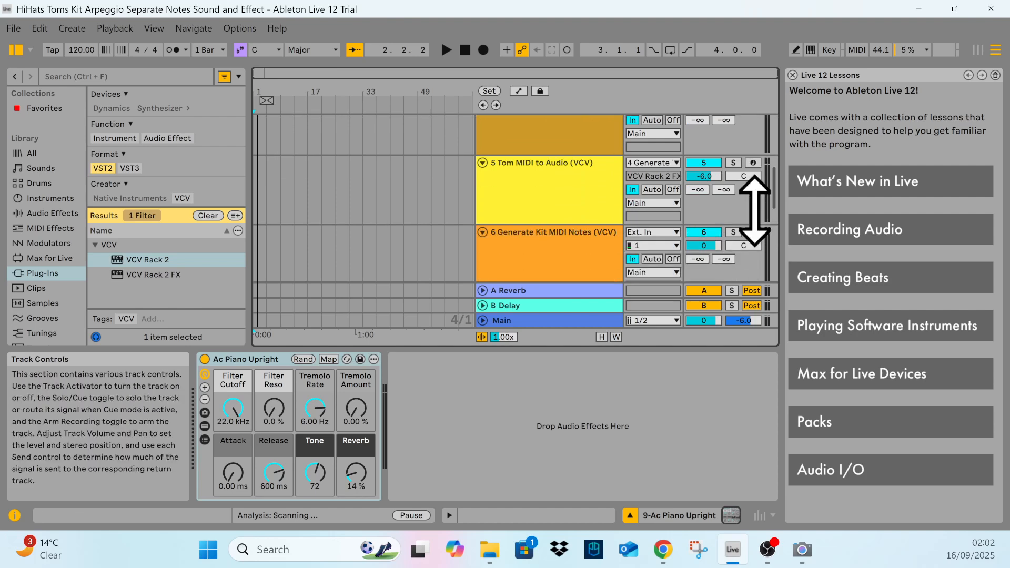
{"action": "scroll", "coordinate": [755, 211], "scroll_direction": "down", "scroll_amount": 4}
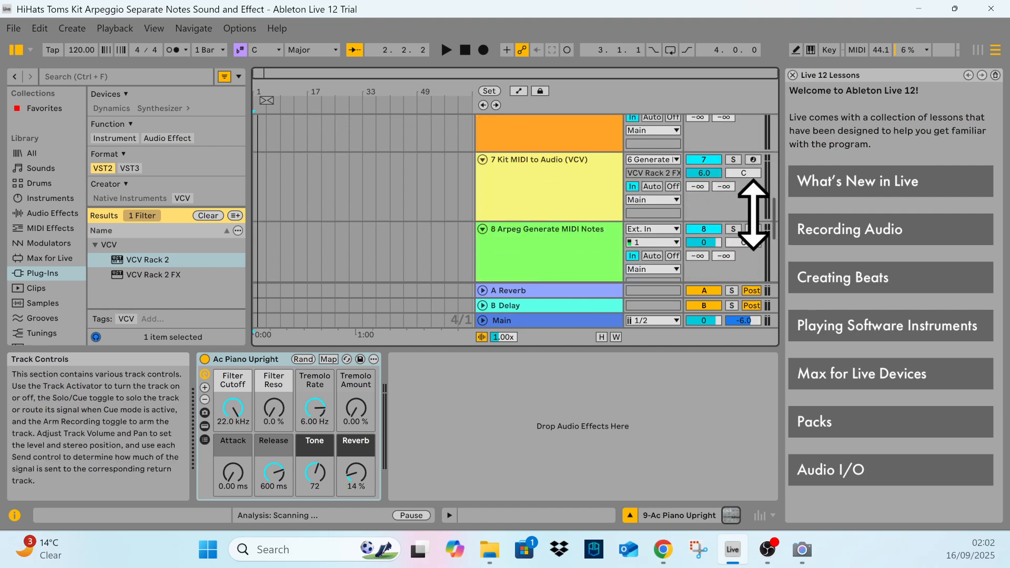
{"action": "scroll", "coordinate": [747, 221], "scroll_direction": "down", "scroll_amount": 3}
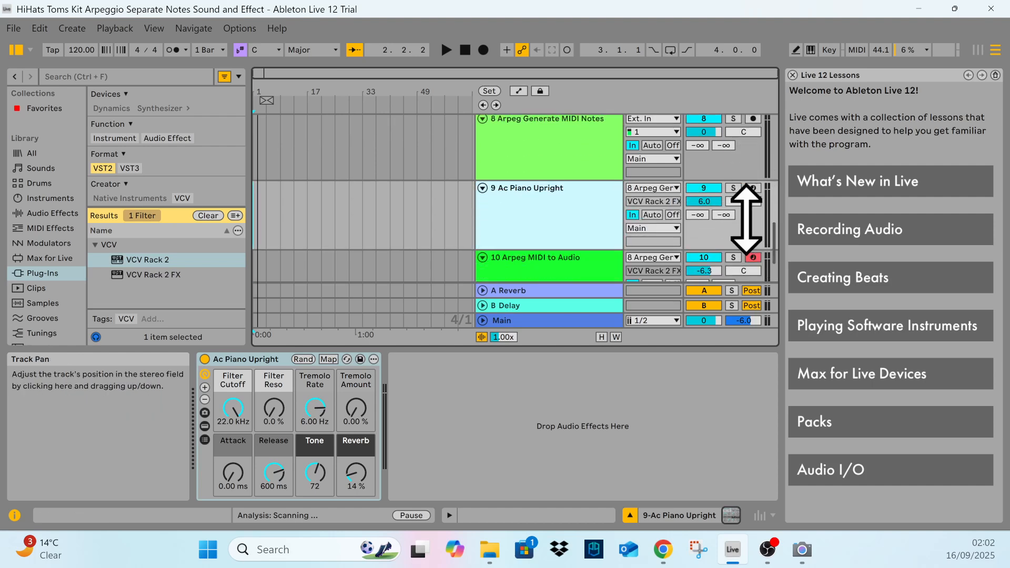
{"action": "left_click", "coordinate": [753, 226]}
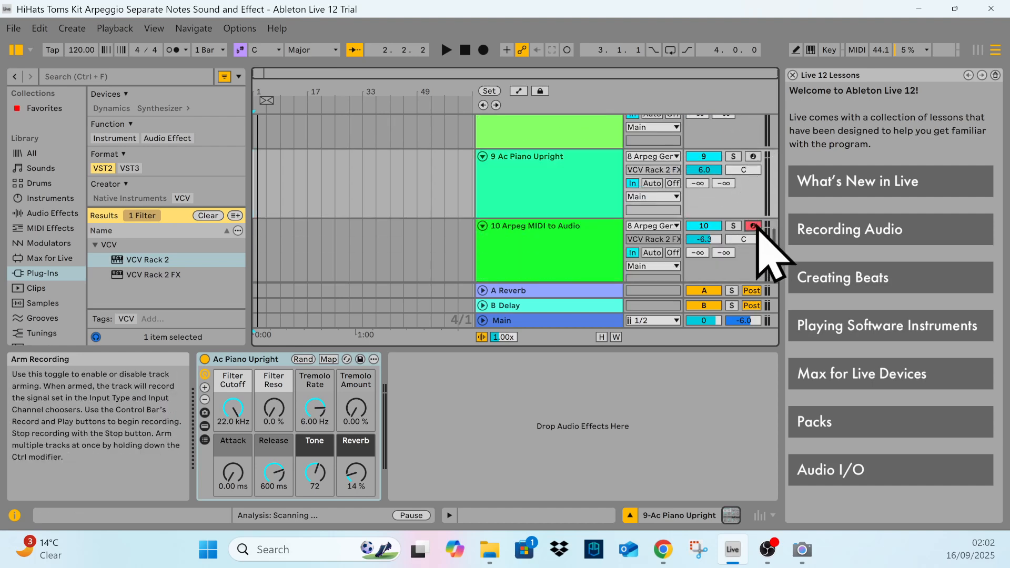
{"action": "scroll", "coordinate": [721, 225], "scroll_direction": "down", "scroll_amount": 1}
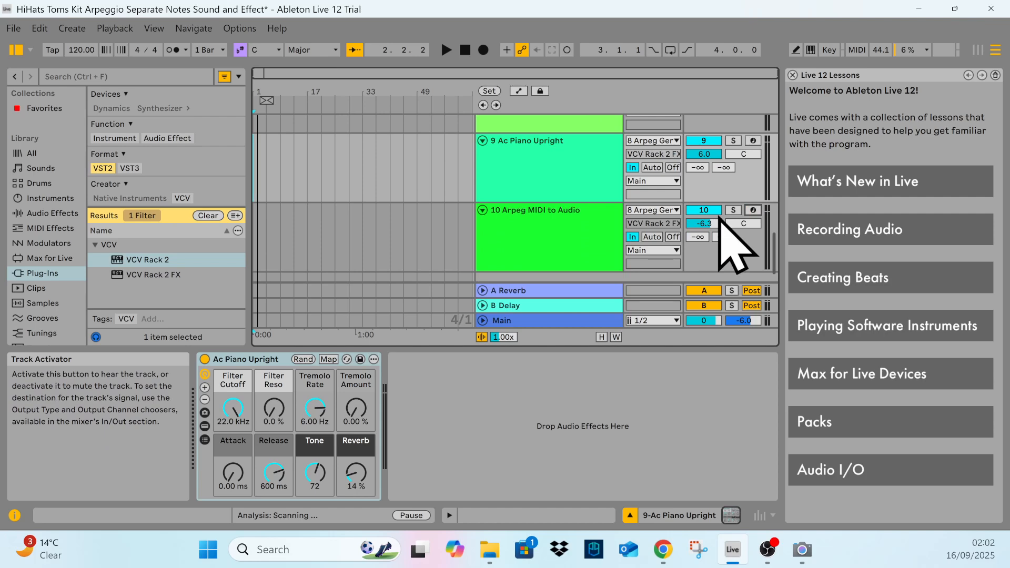
Switch monitoring off on tracks 2 MIDI to Audio (VCV) and 3 Sweep Frequencies (VCV)
{"action": "scroll", "coordinate": [721, 220], "scroll_direction": "up", "scroll_amount": 8}
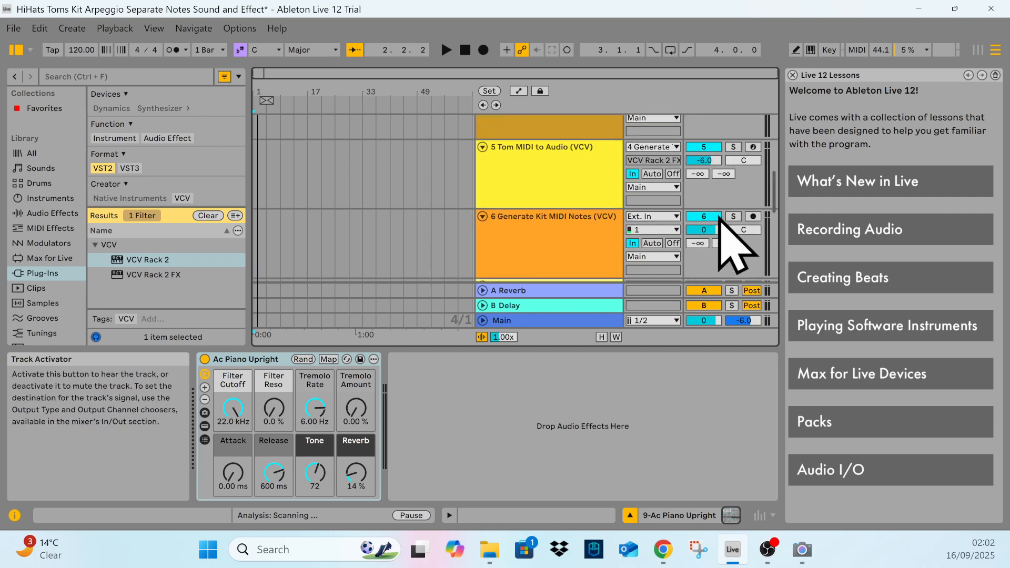
{"action": "scroll", "coordinate": [721, 219], "scroll_direction": "up", "scroll_amount": 6}
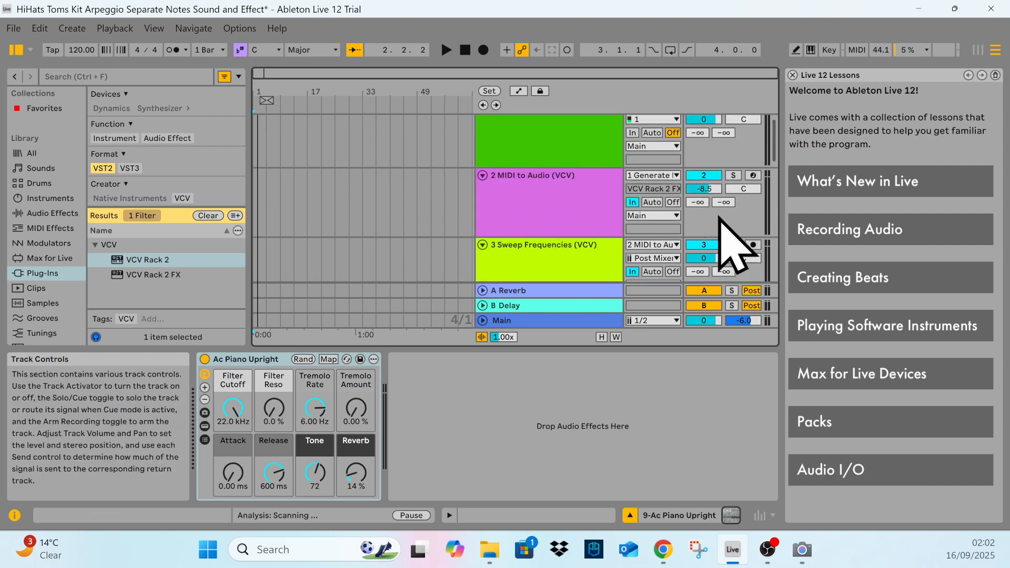
{"action": "scroll", "coordinate": [720, 218], "scroll_direction": "up", "scroll_amount": 1}
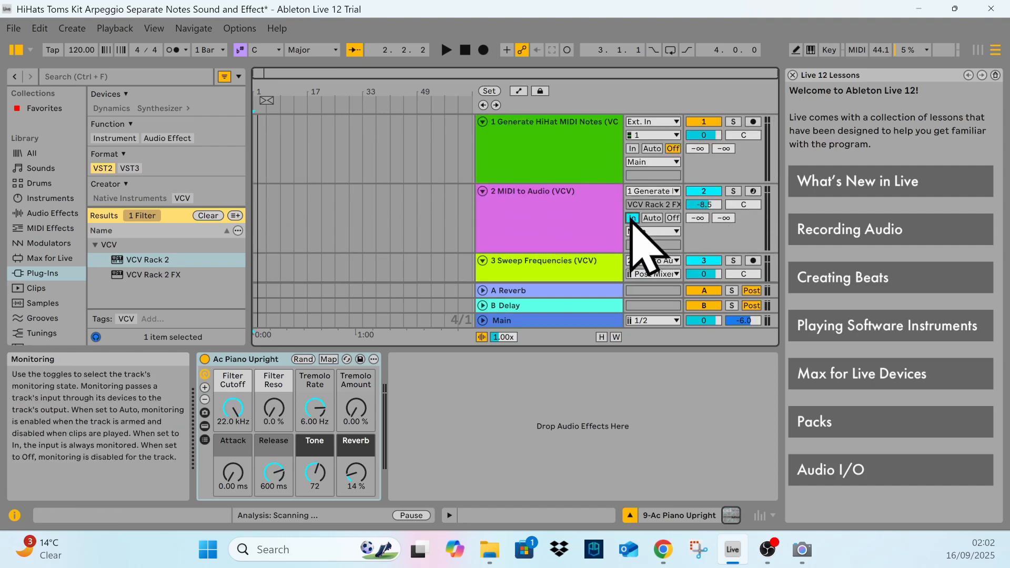
{"action": "left_click", "coordinate": [673, 219]}
{"action": "scroll", "coordinate": [675, 257], "scroll_direction": "down", "scroll_amount": 2}
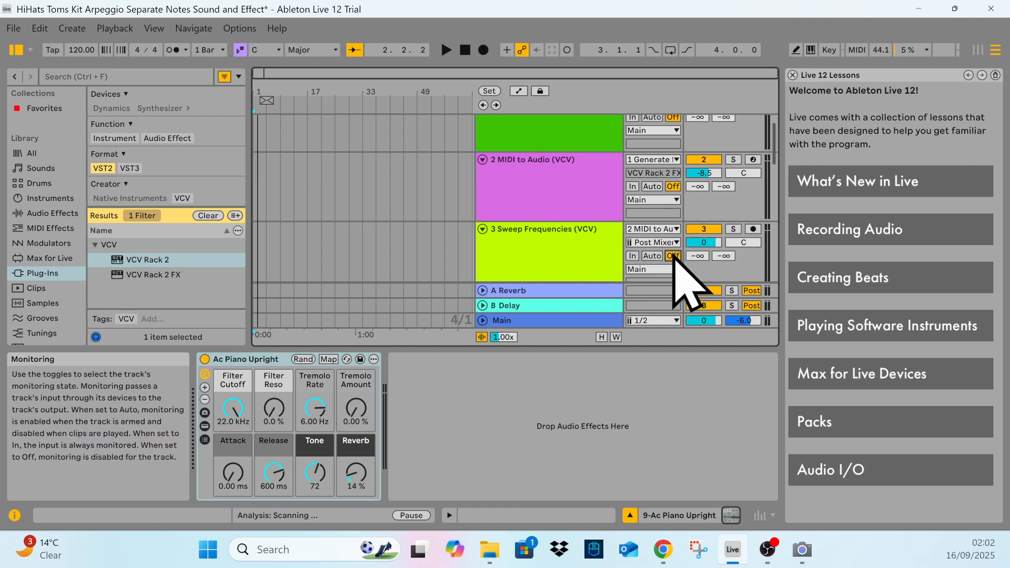
Switch monitoring off on tracks 4 Generate Tom MIDI Notes (VCV) and 5 Tom MIDI to Audio (VCV)
{"action": "scroll", "coordinate": [675, 257], "scroll_direction": "down", "scroll_amount": 6}
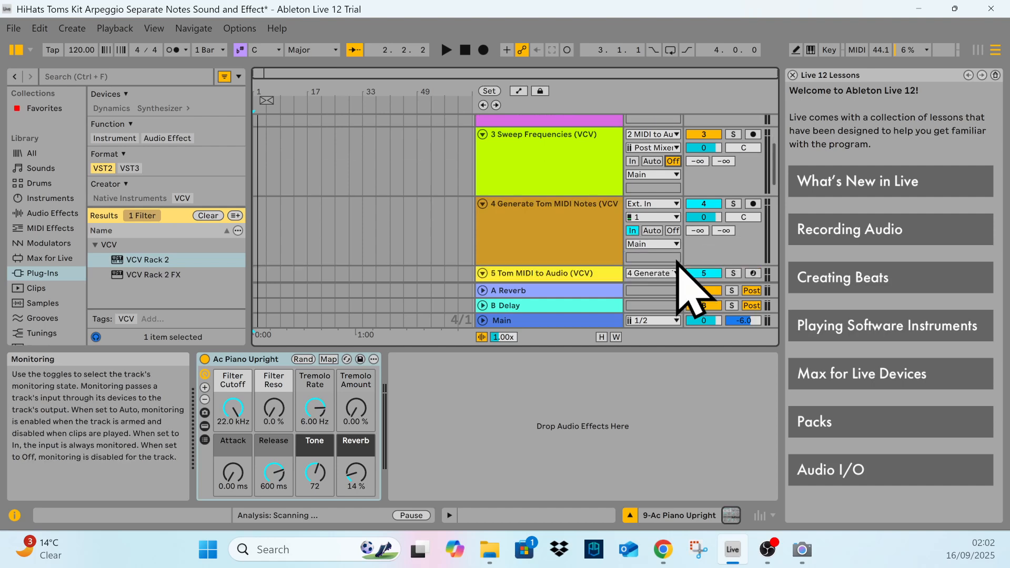
{"action": "scroll", "coordinate": [689, 295], "scroll_direction": "down", "scroll_amount": 1}
{"action": "left_click", "coordinate": [673, 215]}
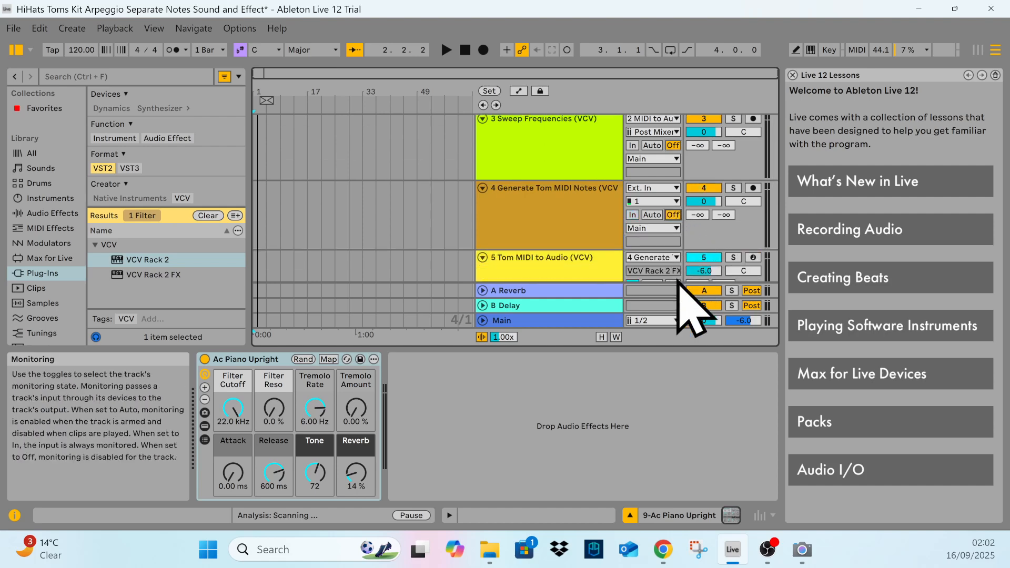
{"action": "scroll", "coordinate": [679, 287], "scroll_direction": "down", "scroll_amount": 3}
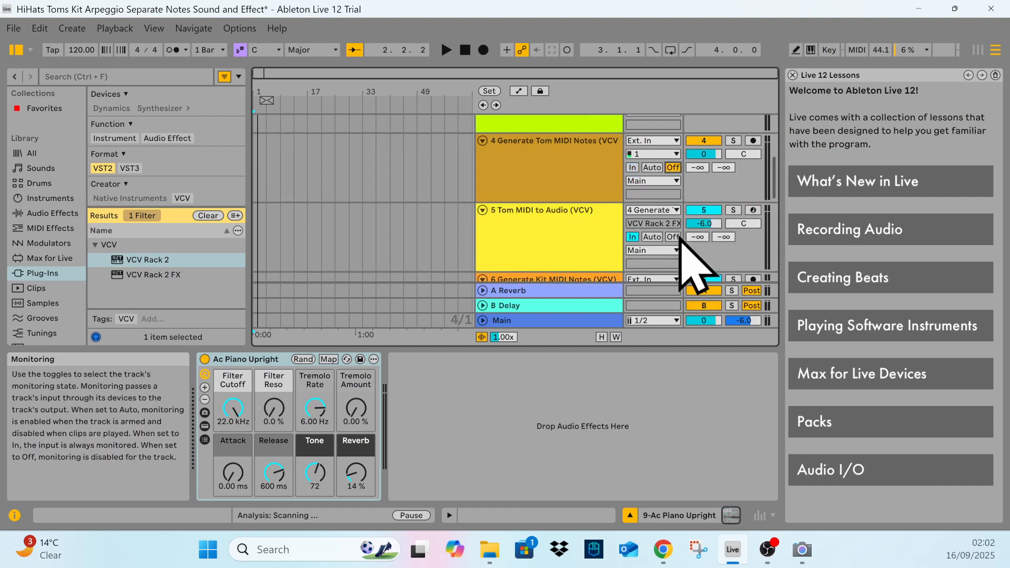
Switch monitoring off on tracks 6 Generate Kit MIDI Notes (VCV) and 7 Kit MIDI to Audio (VCV)
{"action": "scroll", "coordinate": [678, 258], "scroll_direction": "down", "scroll_amount": 4}
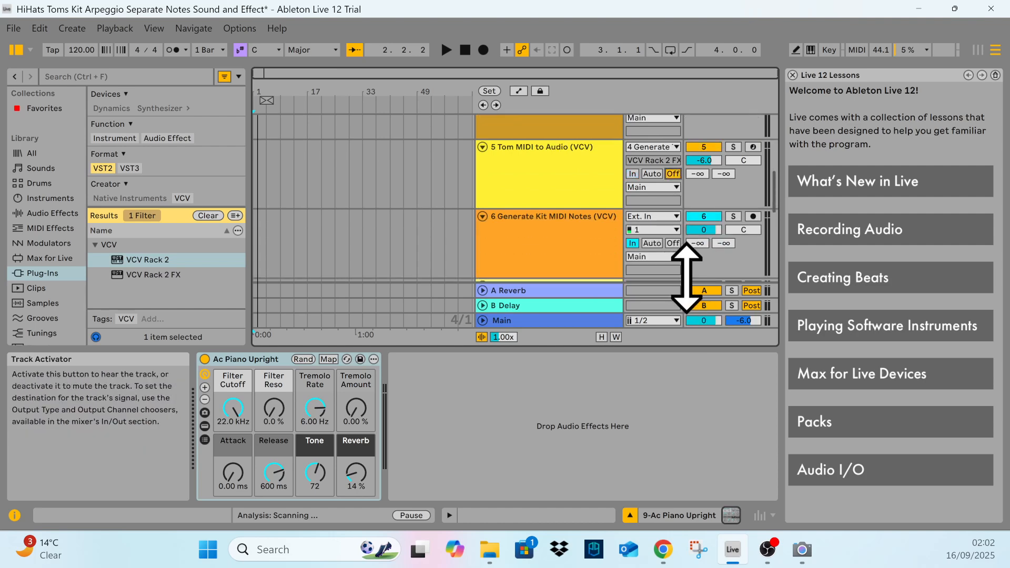
{"action": "left_click", "coordinate": [673, 243]}
{"action": "scroll", "coordinate": [679, 252], "scroll_direction": "down", "scroll_amount": 2}
{"action": "scroll", "coordinate": [679, 284], "scroll_direction": "down", "scroll_amount": 5}
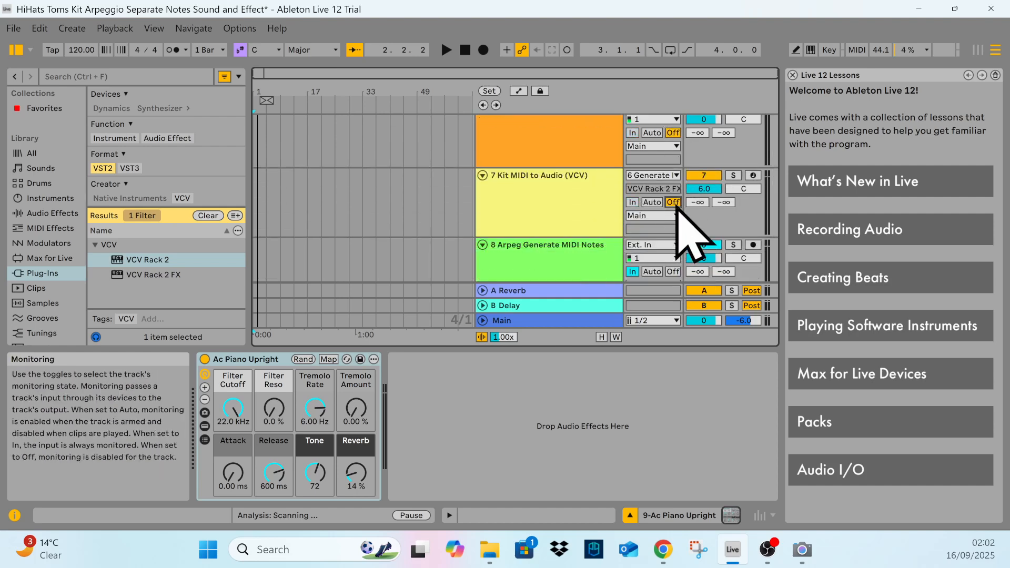
Switch monitoring off on track 9 Ac Piano Upright
{"action": "scroll", "coordinate": [677, 208], "scroll_direction": "down", "scroll_amount": 4}
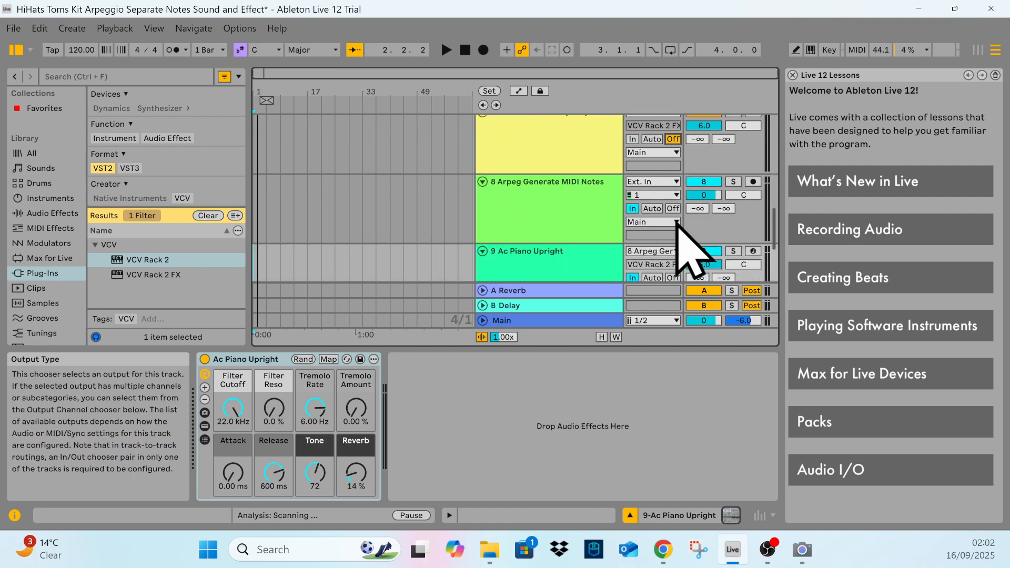
{"action": "scroll", "coordinate": [677, 221], "scroll_direction": "down", "scroll_amount": 4}
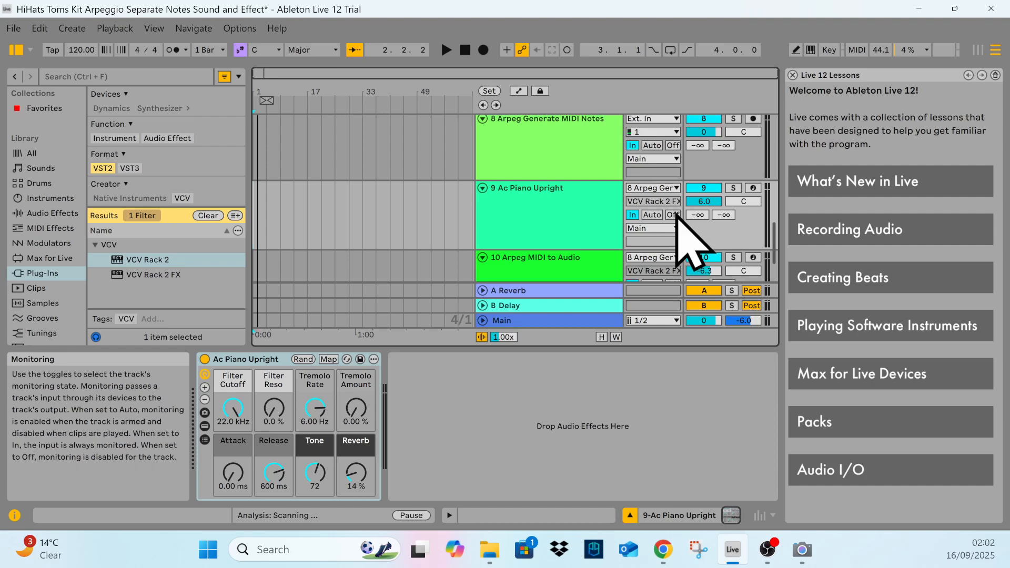
{"action": "scroll", "coordinate": [677, 217], "scroll_direction": "down", "scroll_amount": 4}
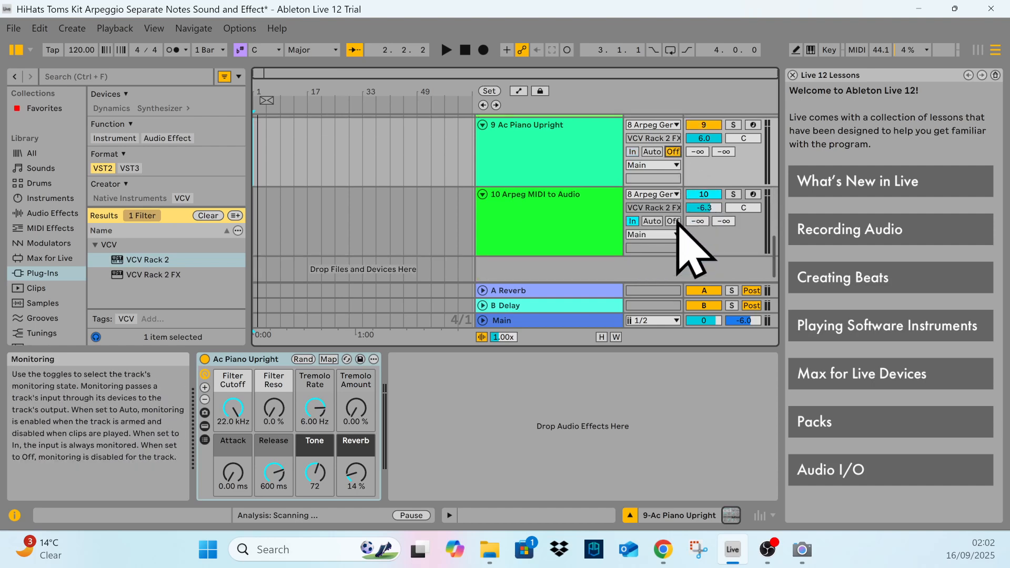
Set monitoring to In on tracks 1 Generate HiHat MIDI Notes and 2 MIDI to Audio (VCV), playing the set briefly after each change
{"action": "scroll", "coordinate": [689, 247], "scroll_direction": "up", "scroll_amount": 18}
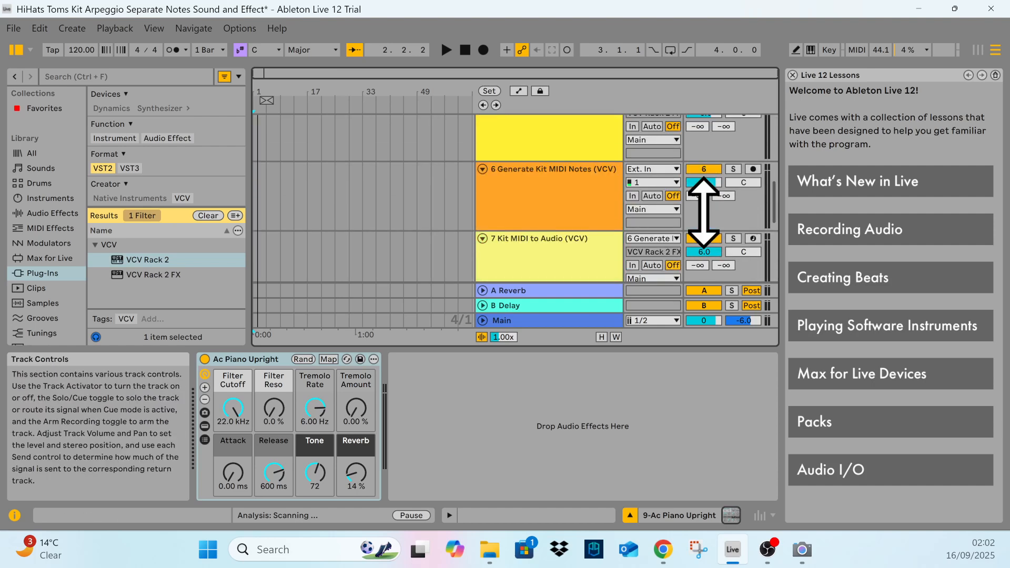
{"action": "scroll", "coordinate": [705, 217], "scroll_direction": "up", "scroll_amount": 12}
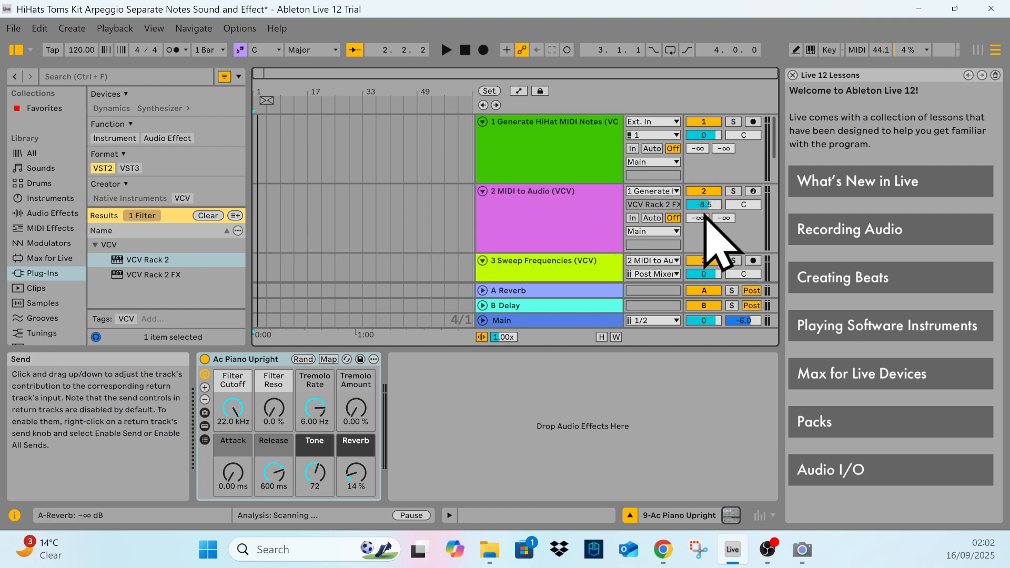
{"action": "left_click", "coordinate": [634, 150]}
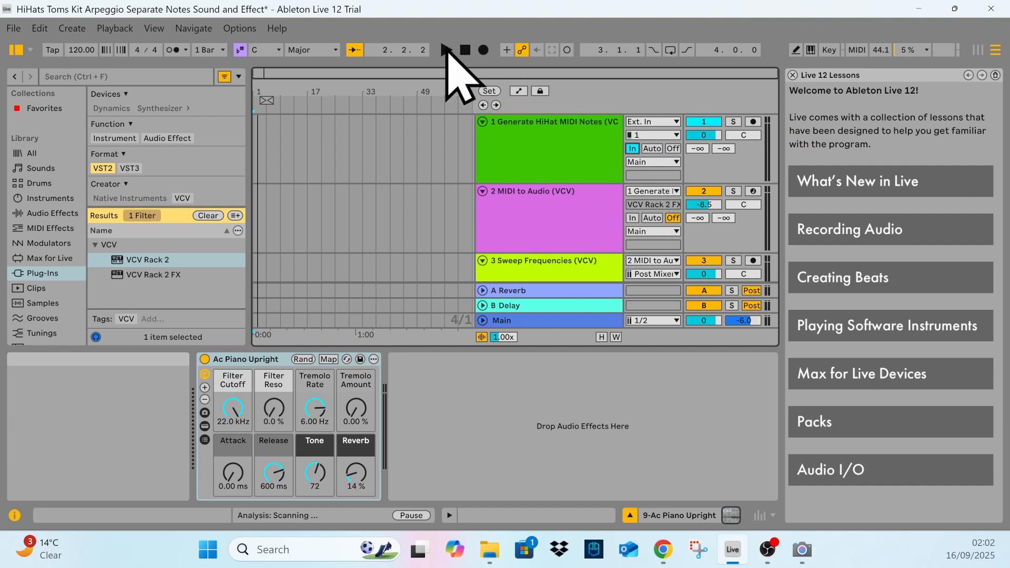
{"action": "left_click", "coordinate": [447, 48]}
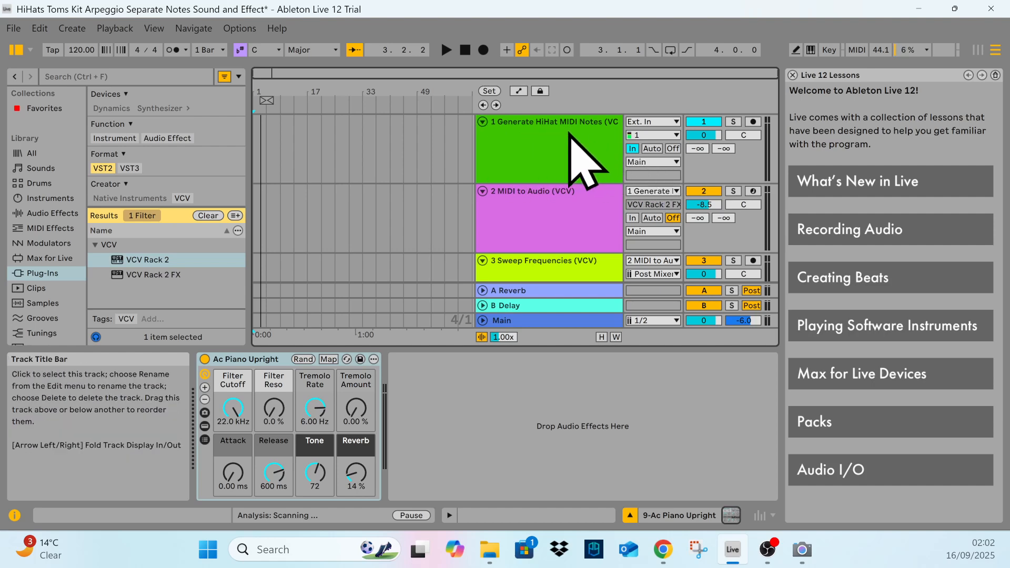
{"action": "left_click", "coordinate": [446, 50]}
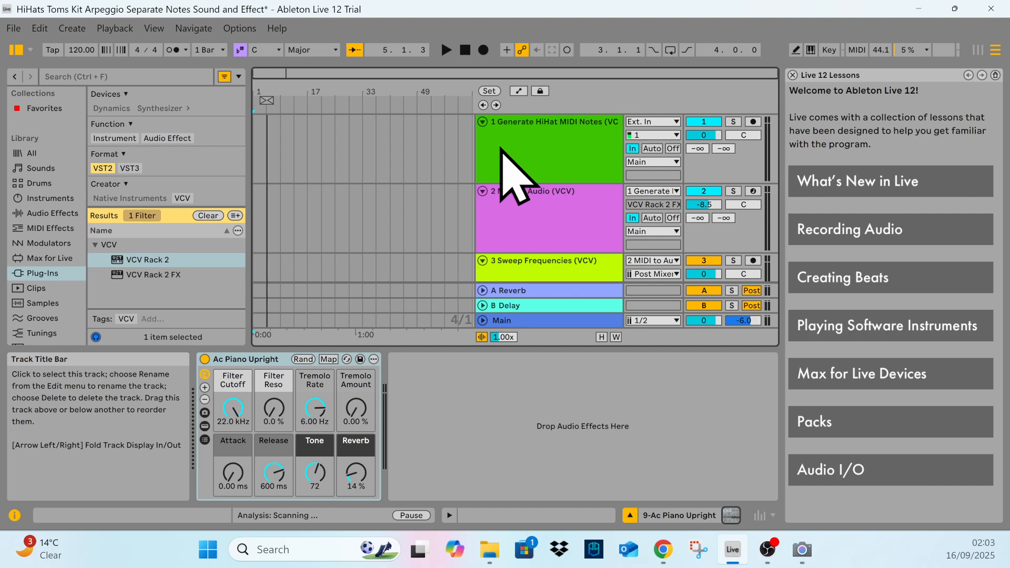
Open the VCV Rack 2 FX patch of track 1 Generate HiHat MIDI Notes, dismiss the startup tips and examine its clock and divider modules
{"action": "left_click", "coordinate": [431, 149]}
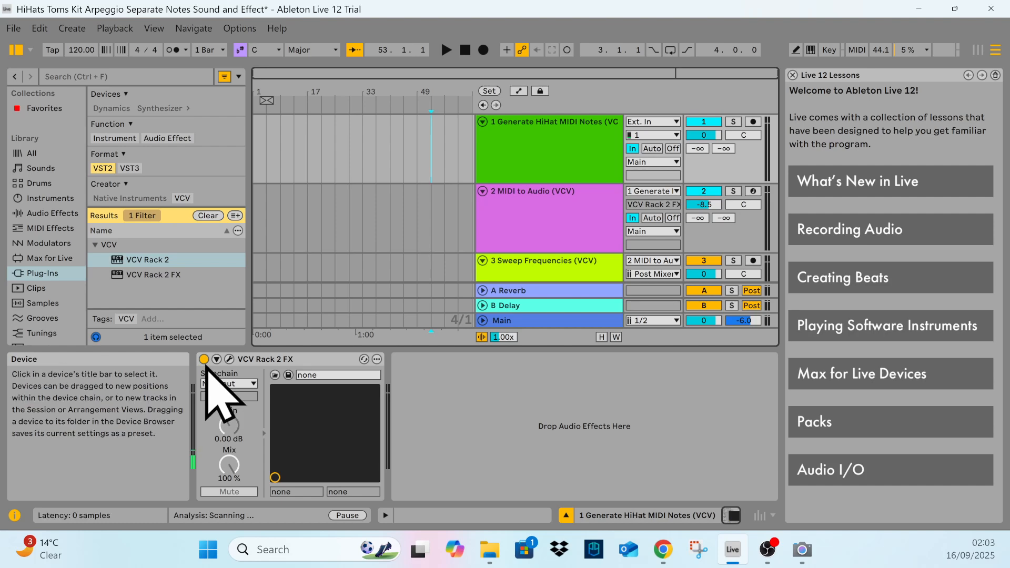
{"action": "left_click", "coordinate": [230, 360]}
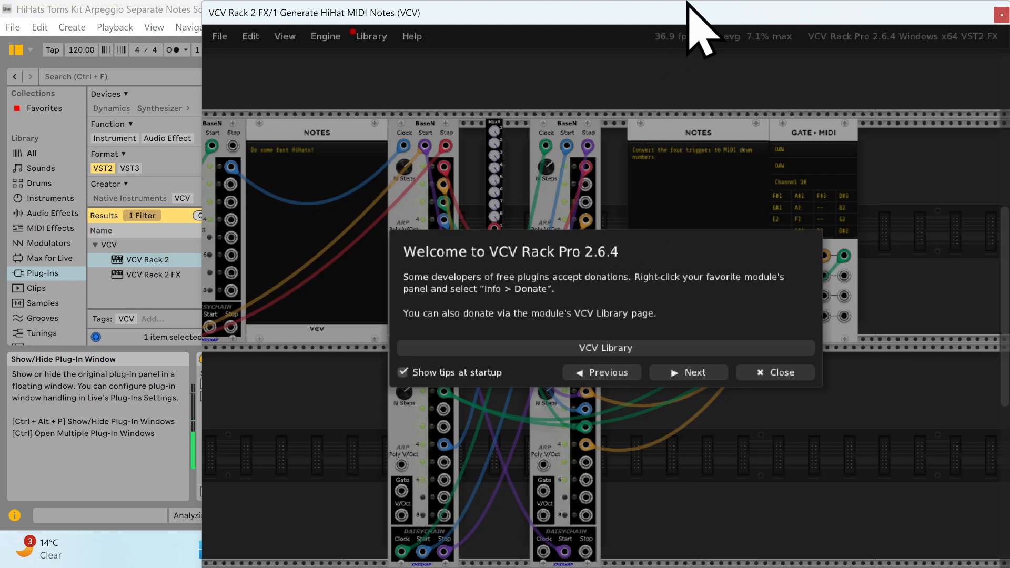
{"action": "left_click_drag", "start_coordinate": [696, 12], "coordinate": [605, 11]}
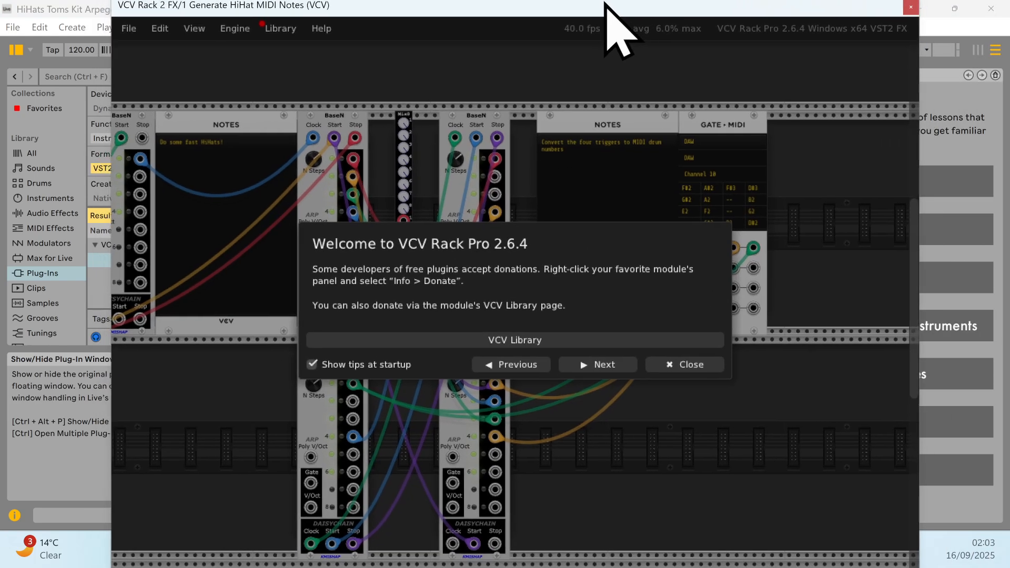
{"action": "left_click", "coordinate": [687, 375]}
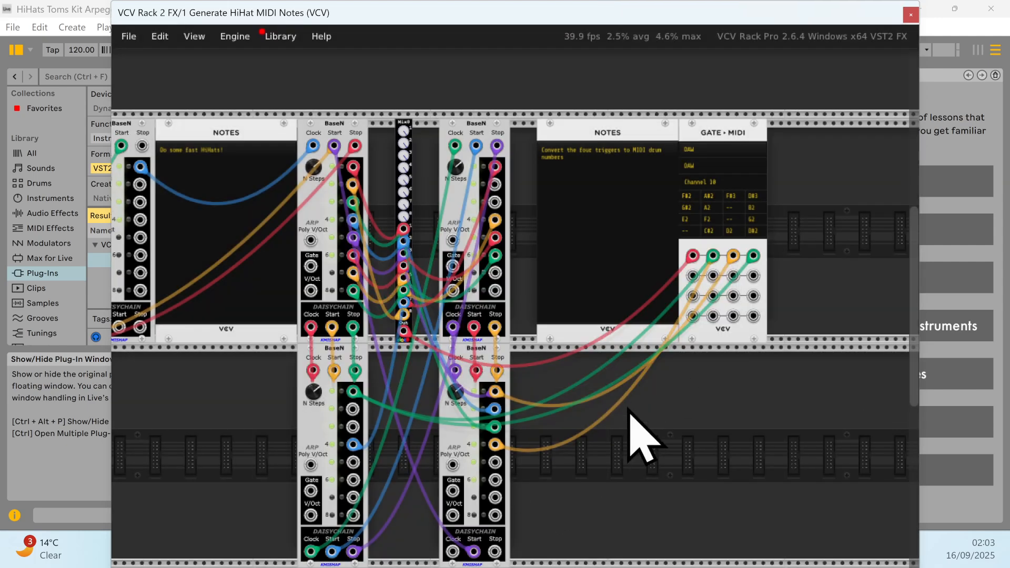
{"action": "left_click_drag", "start_coordinate": [630, 412], "coordinate": [897, 451]}
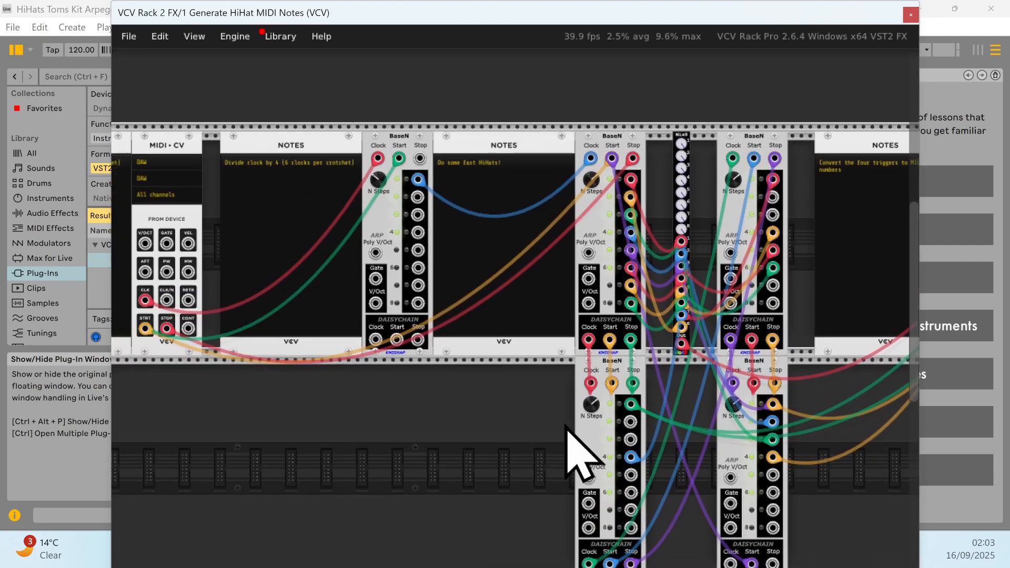
{"action": "left_click_drag", "start_coordinate": [418, 462], "coordinate": [726, 440]}
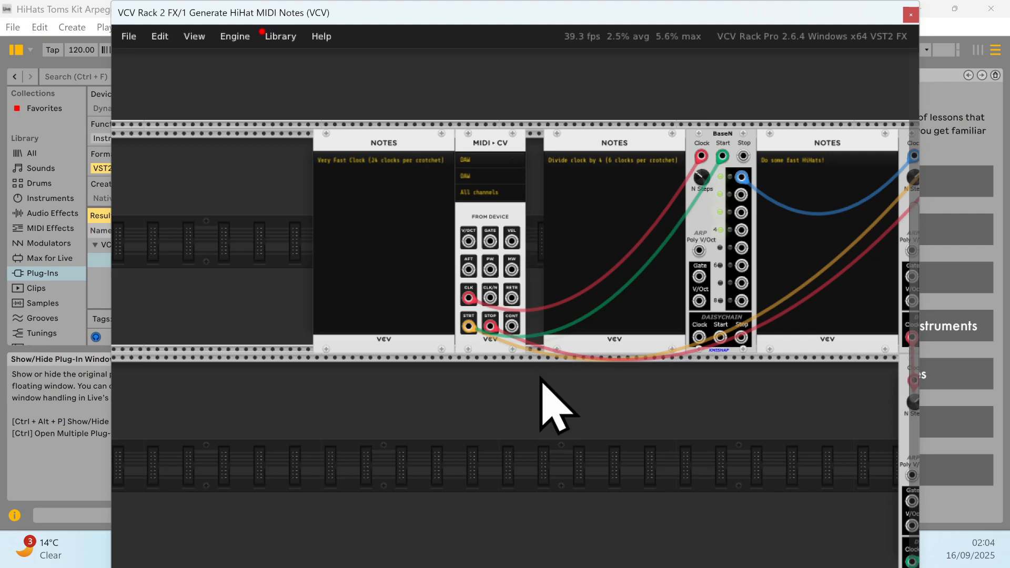
{"action": "left_click_drag", "start_coordinate": [668, 400], "coordinate": [458, 397]}
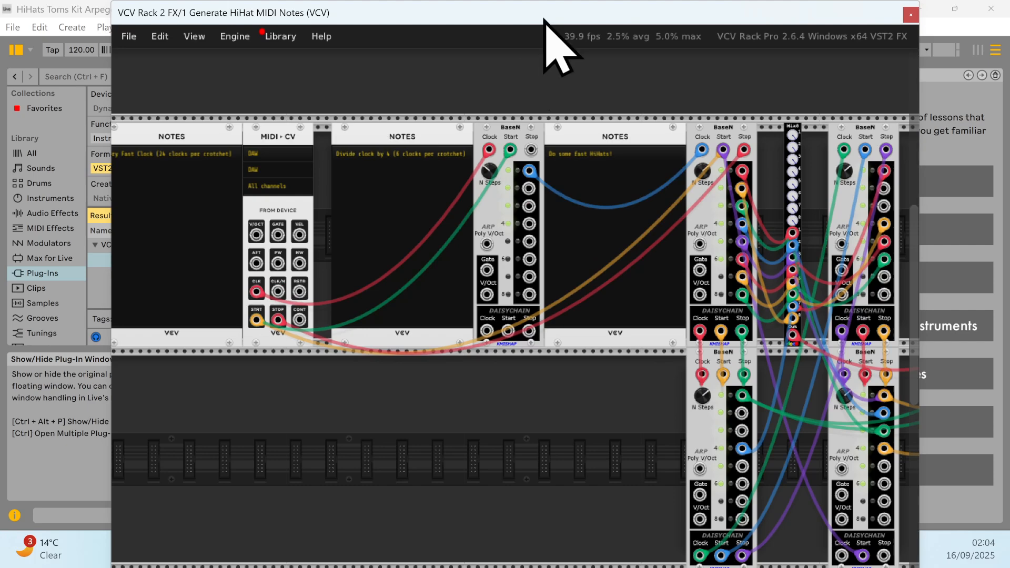
Move the patch window clear of the transport, then play, stop and restart the set to test the patch's clock
{"action": "left_click_drag", "start_coordinate": [513, 9], "coordinate": [518, 76]}
{"action": "left_click", "coordinate": [446, 49]}
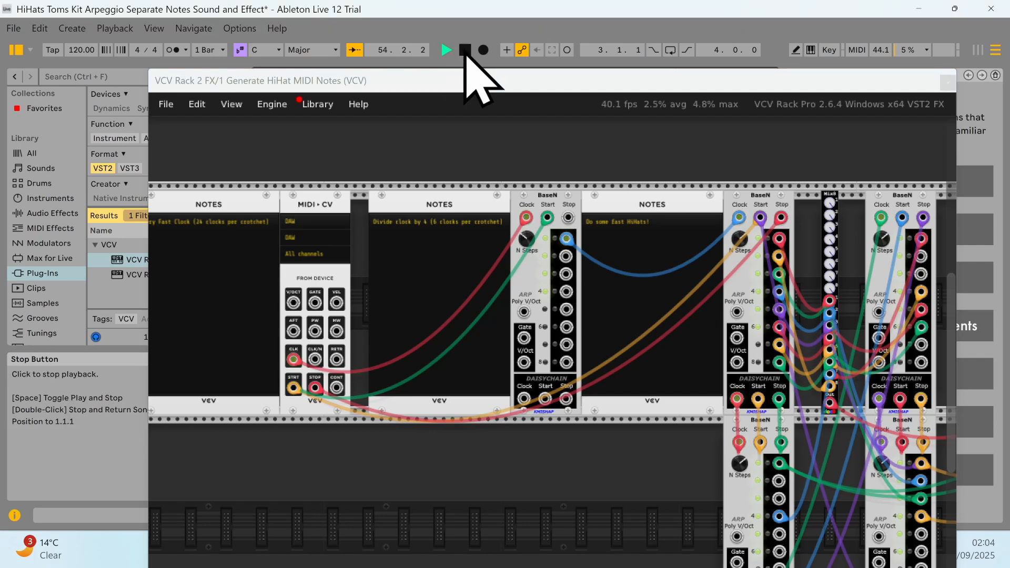
{"action": "left_click", "coordinate": [465, 50]}
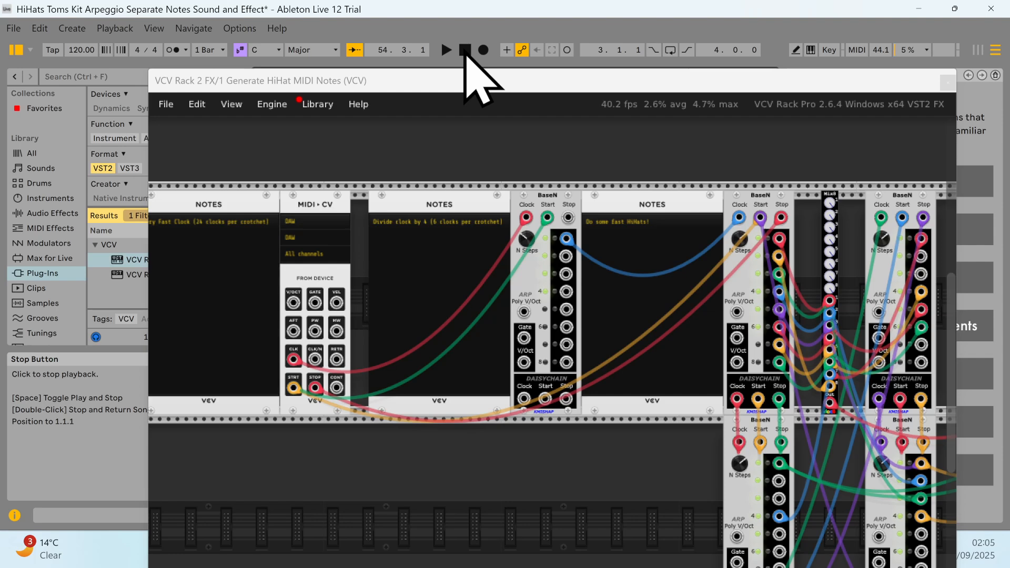
{"action": "left_click", "coordinate": [446, 50]}
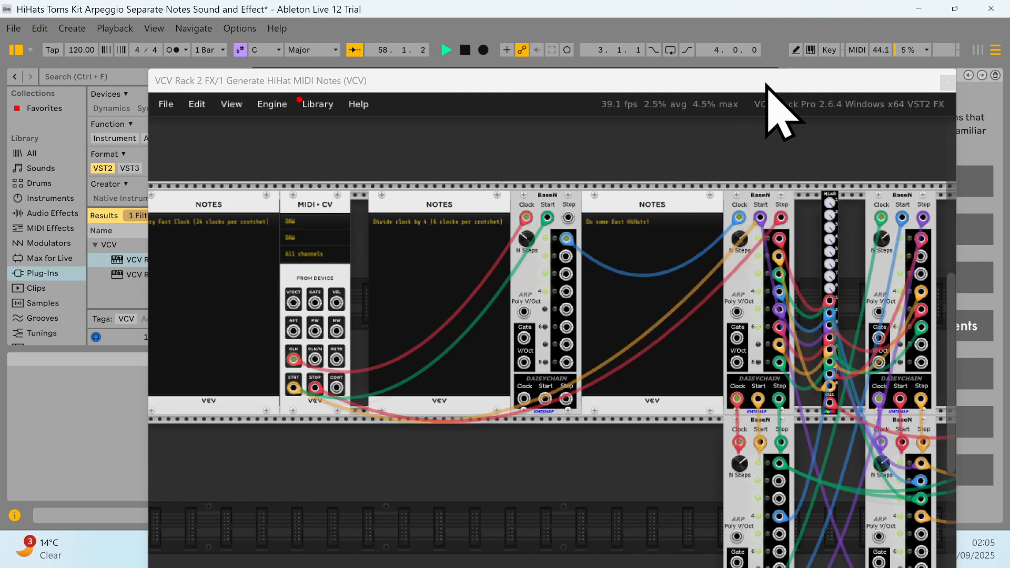
Examine the running hi-hat patch from the MIDI-CV clock through the BaseN modules to the GATE-MIDI module
{"action": "left_click_drag", "start_coordinate": [794, 86], "coordinate": [653, 81]}
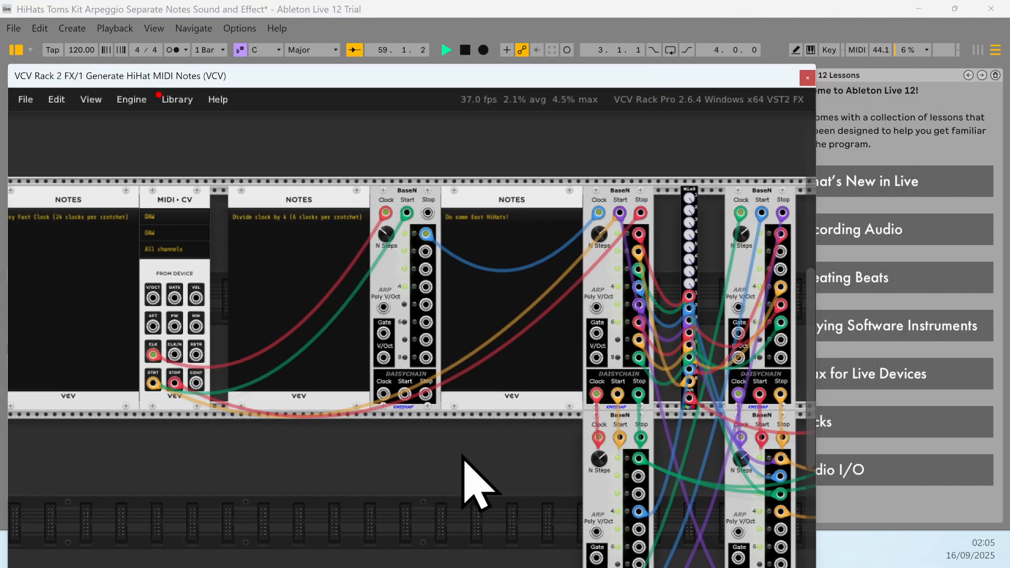
{"action": "left_click_drag", "start_coordinate": [486, 457], "coordinate": [316, 386]}
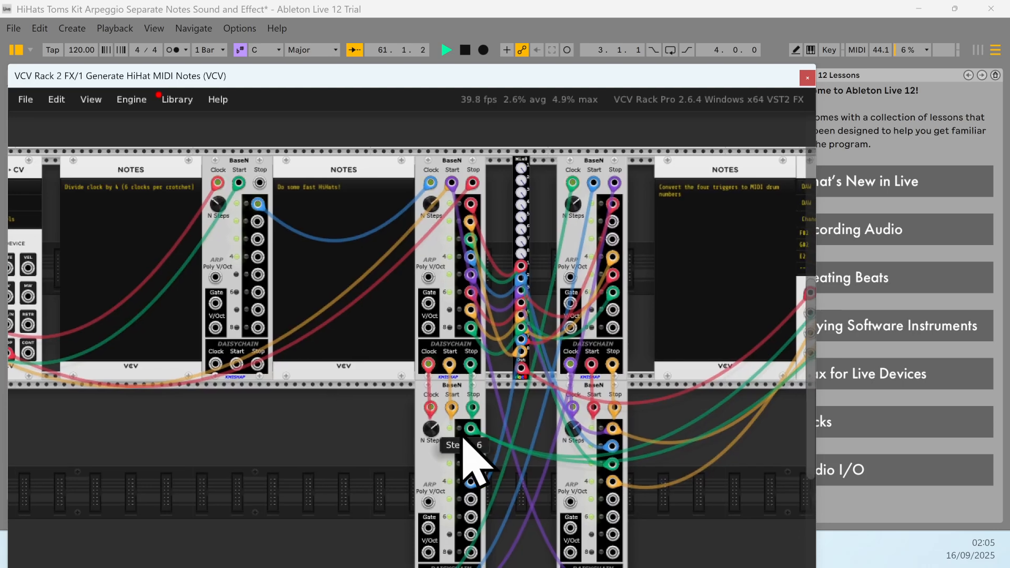
{"action": "left_click_drag", "start_coordinate": [770, 476], "coordinate": [717, 458]}
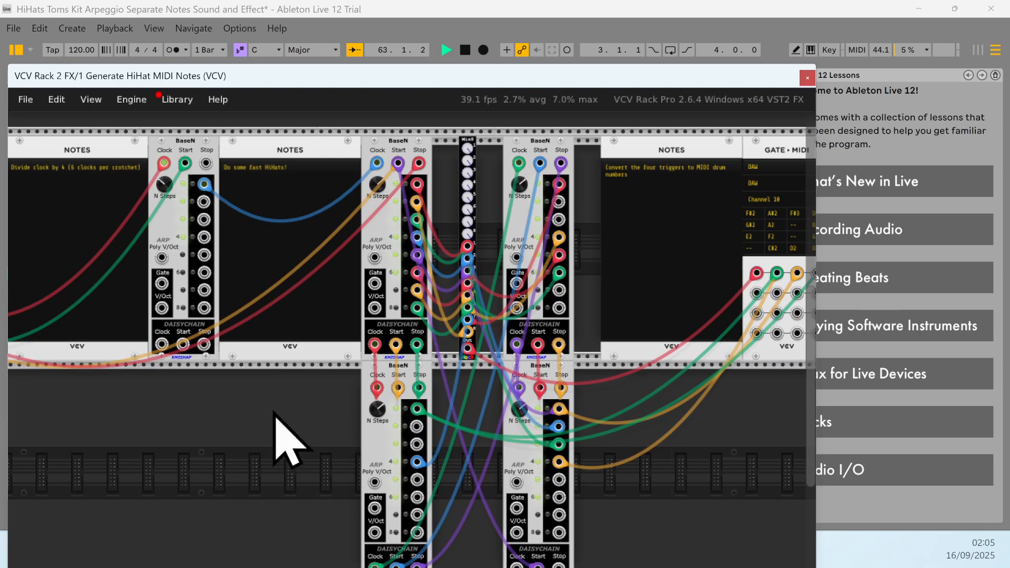
{"action": "left_click_drag", "start_coordinate": [244, 406], "coordinate": [325, 402]}
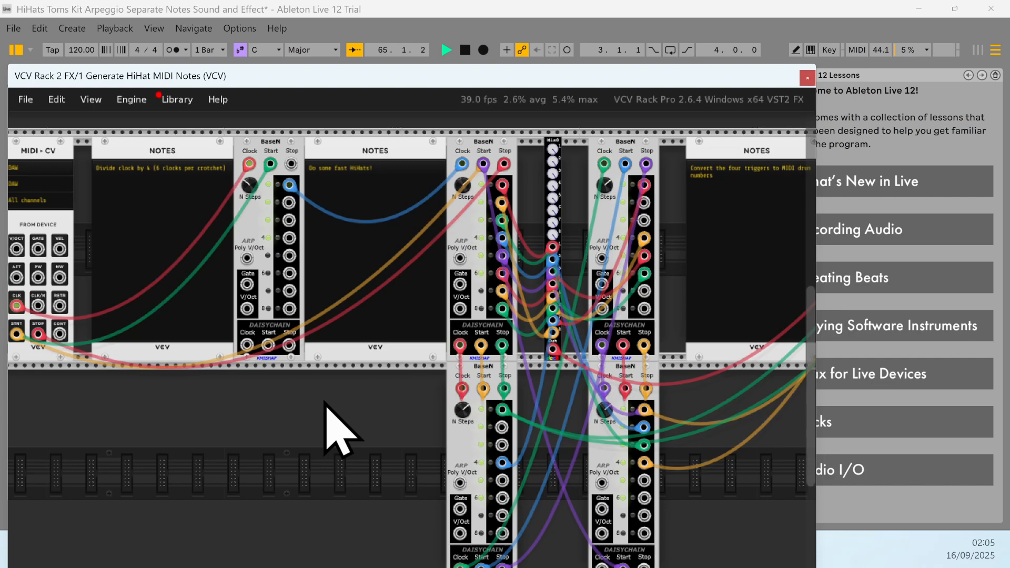
{"action": "left_click_drag", "start_coordinate": [325, 401], "coordinate": [390, 441]}
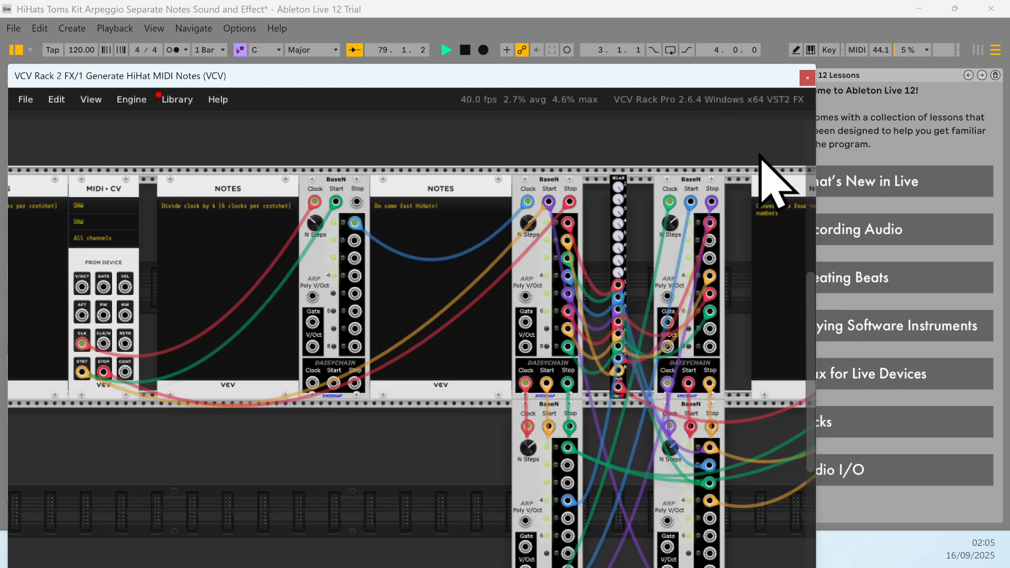
{"action": "left_click_drag", "start_coordinate": [728, 144], "coordinate": [450, 136]}
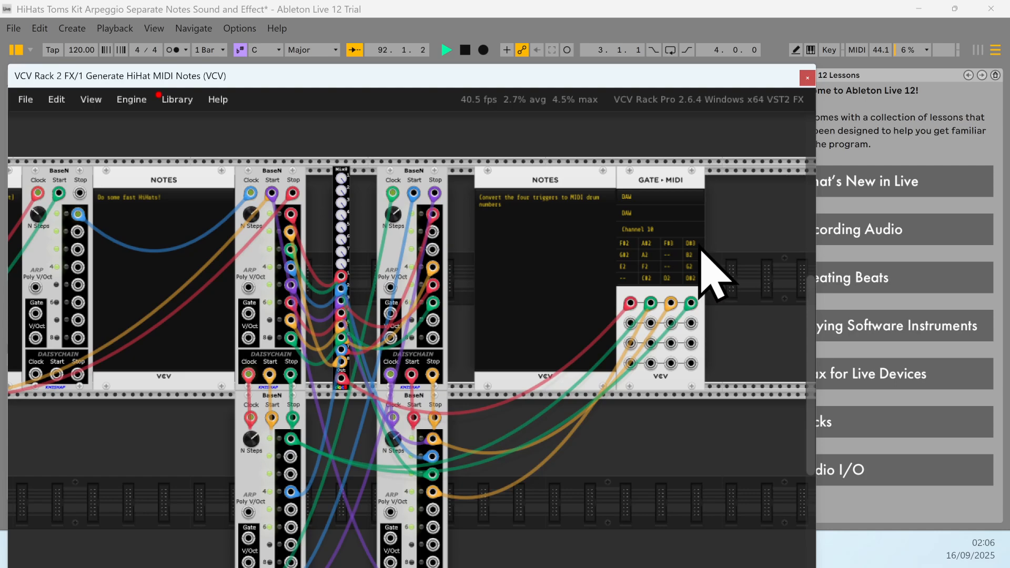
Close the VCV Rack 2 FX window and restart playback from the beginning of the set
{"action": "left_click", "coordinate": [808, 78]}
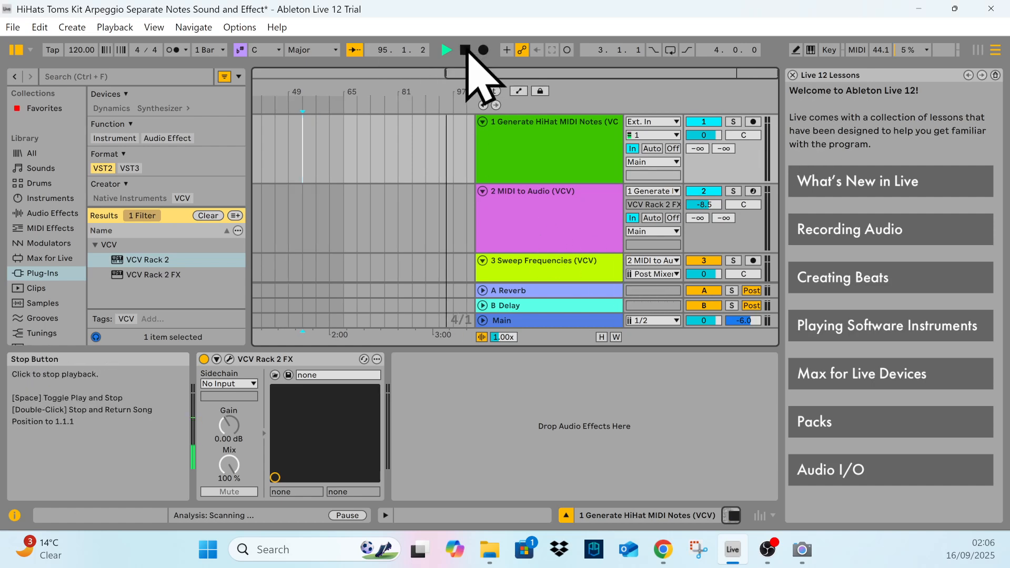
{"action": "left_click", "coordinate": [446, 50]}
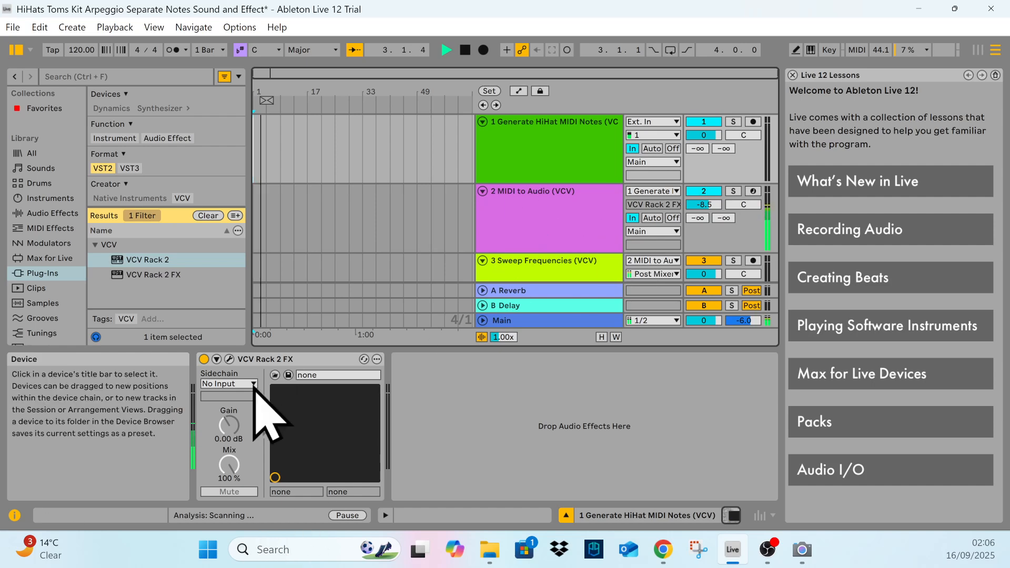
Reopen the VCV Rack 2 FX patch of track 1 Generate HiHat MIDI Notes, examine its GATE-MIDI module and close it
{"action": "left_click", "coordinate": [229, 359]}
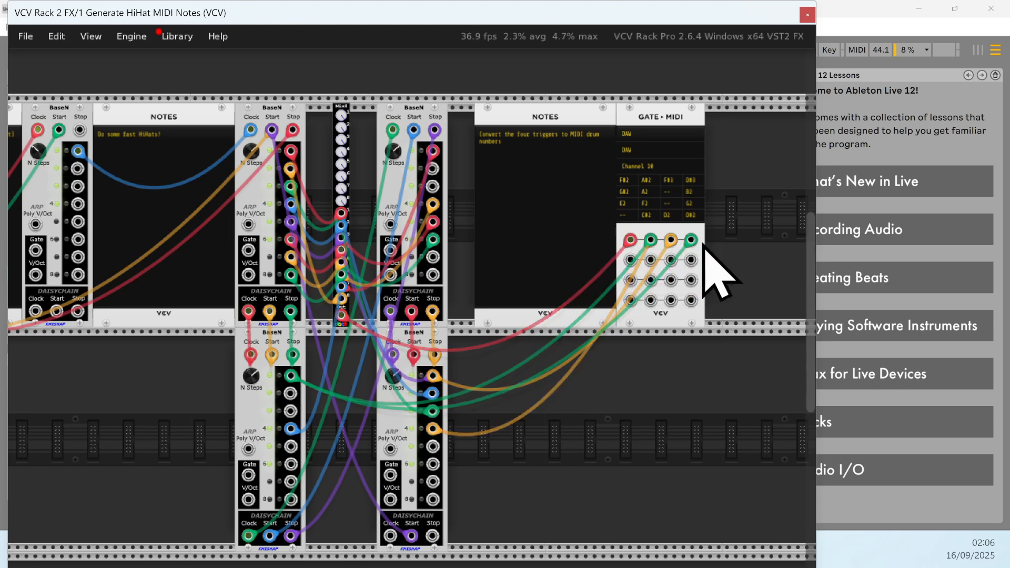
{"action": "left_click", "coordinate": [807, 15]}
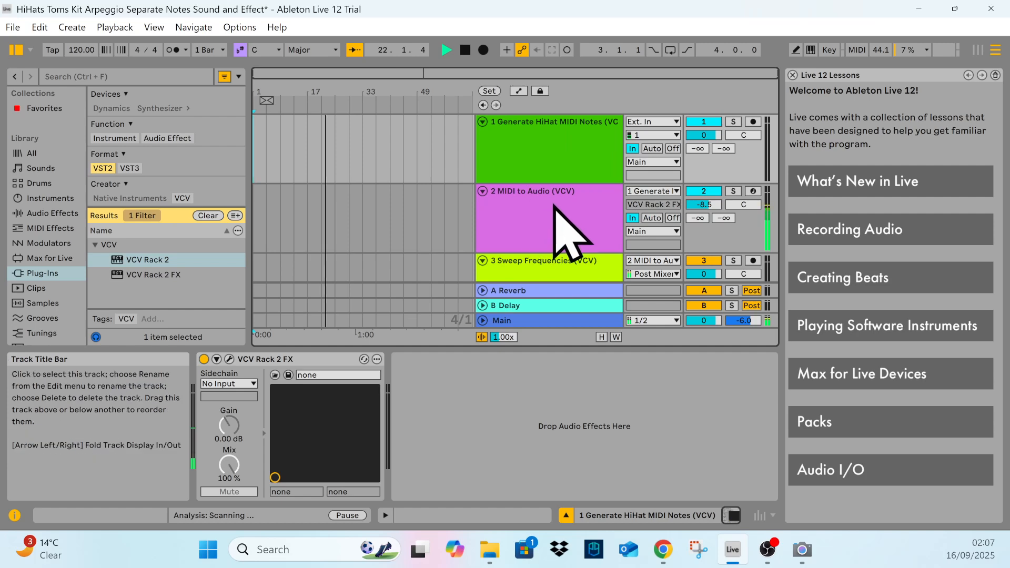
Open the VCV Rack 2 patch of track 2 MIDI to Audio, dismiss the startup tips, examine its MIDI-GATE, drumPlayer and AUDIO modules, and close it
{"action": "left_click", "coordinate": [445, 234]}
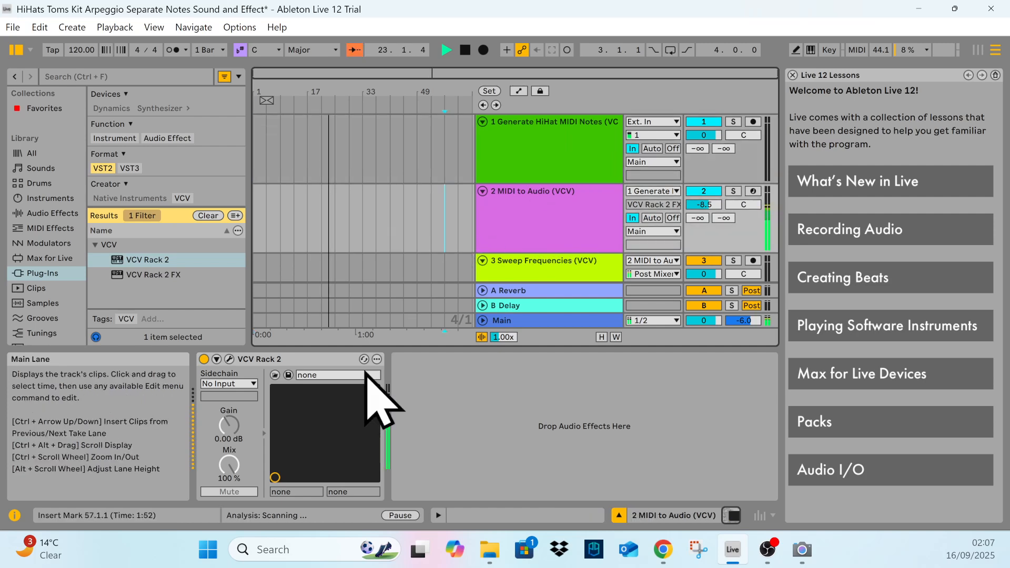
{"action": "left_click", "coordinate": [230, 360]}
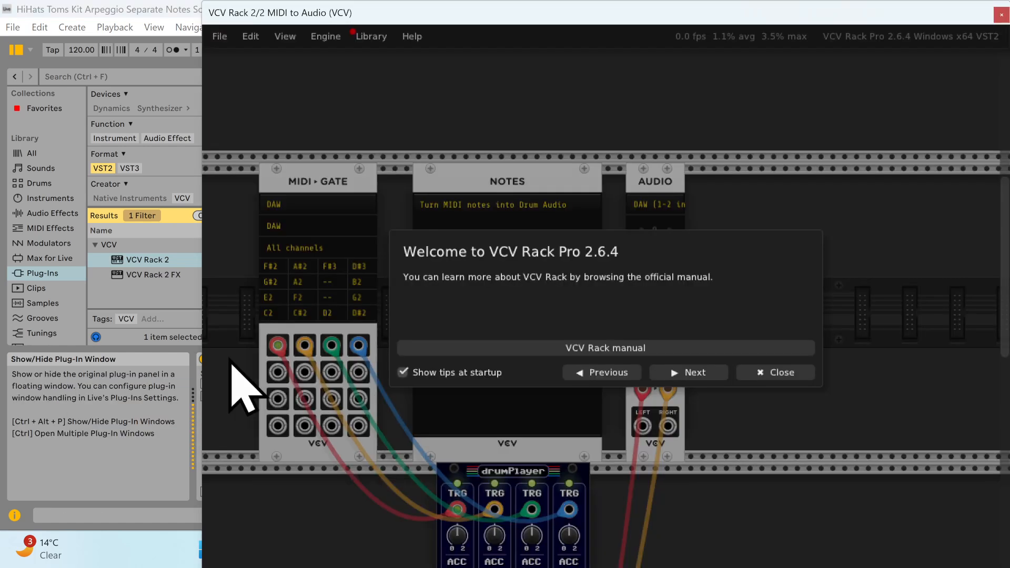
{"action": "left_click", "coordinate": [776, 373]}
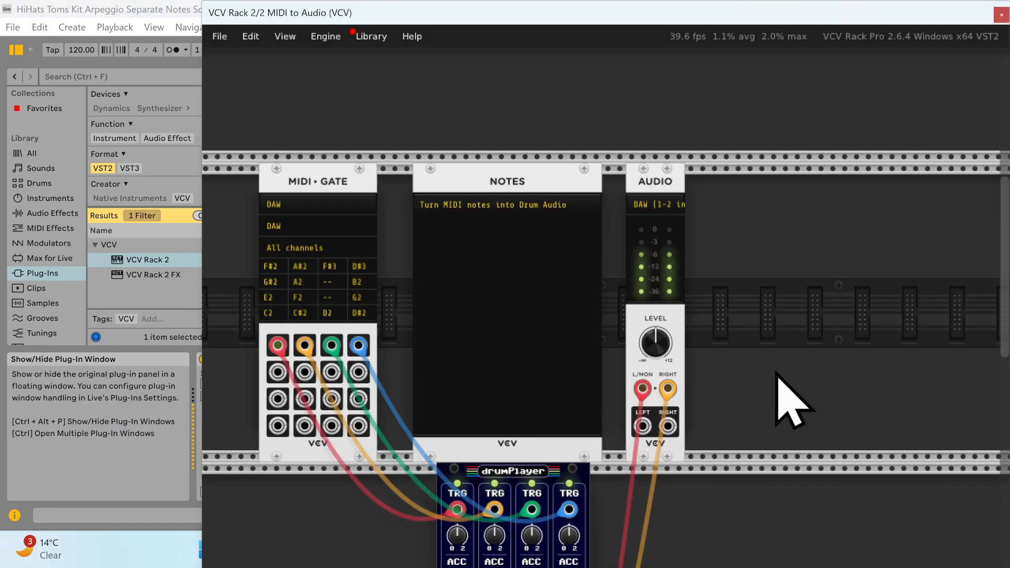
{"action": "left_click_drag", "start_coordinate": [723, 321], "coordinate": [863, 248]}
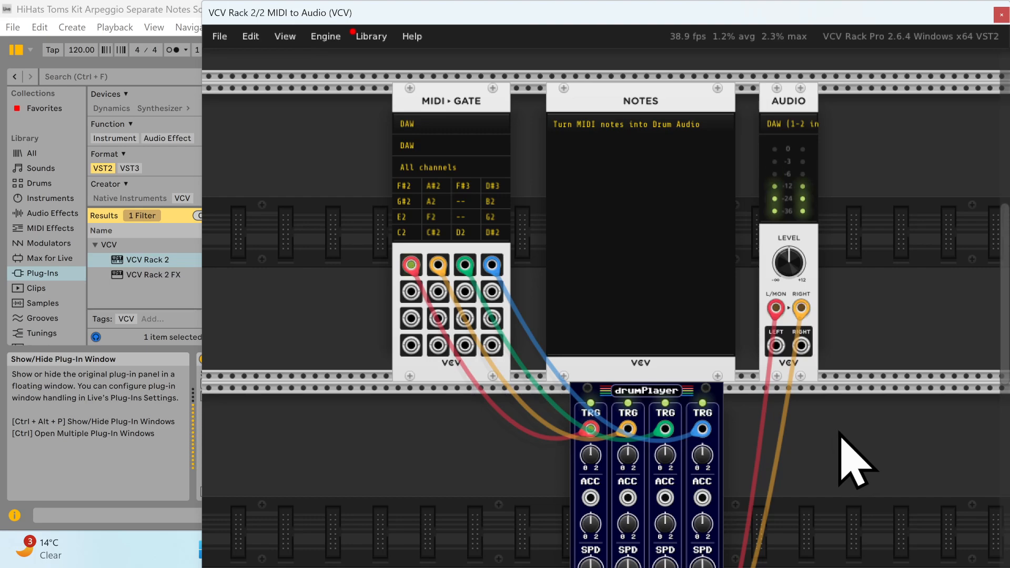
{"action": "scroll", "coordinate": [849, 466], "scroll_direction": "down", "scroll_amount": 5}
{"action": "left_click_drag", "start_coordinate": [837, 261], "coordinate": [835, 447]}
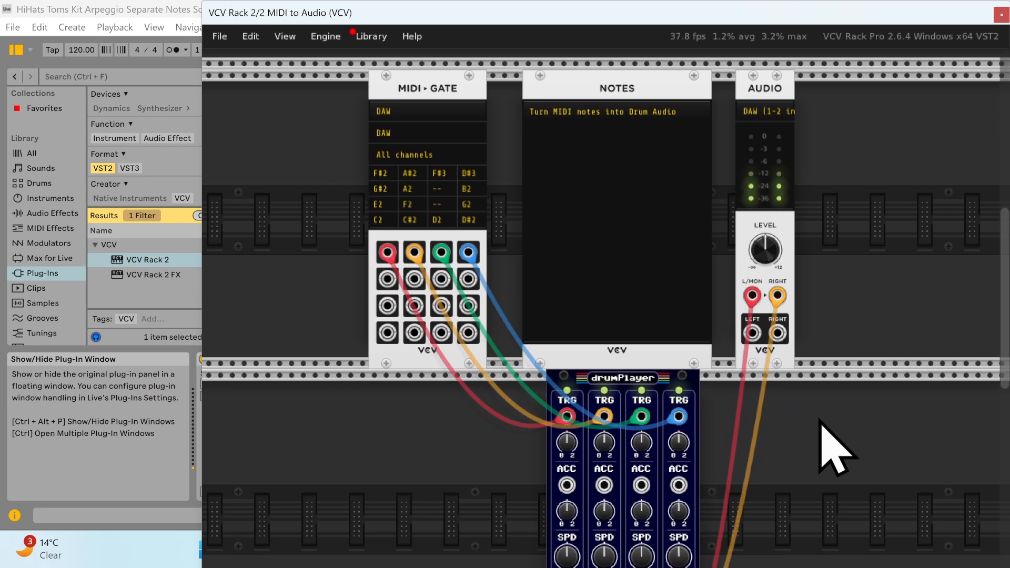
{"action": "left_click", "coordinate": [1001, 14]}
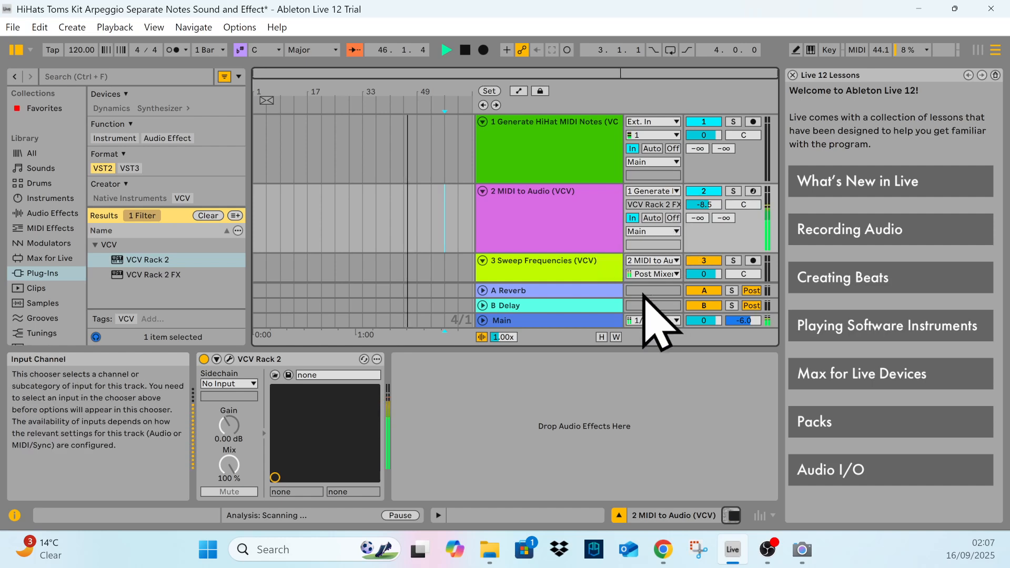
Set the monitoring of track 3 Sweep Frequencies to In and briefly recheck the VCV Rack 2 patch of track 2
{"action": "scroll", "coordinate": [619, 261], "scroll_direction": "down", "scroll_amount": 3}
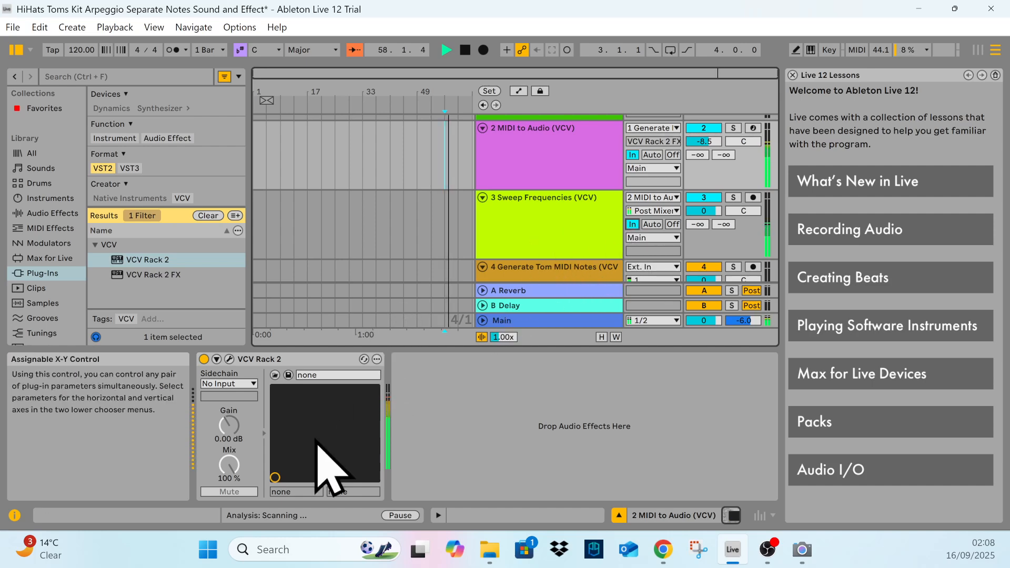
{"action": "left_click", "coordinate": [229, 359]}
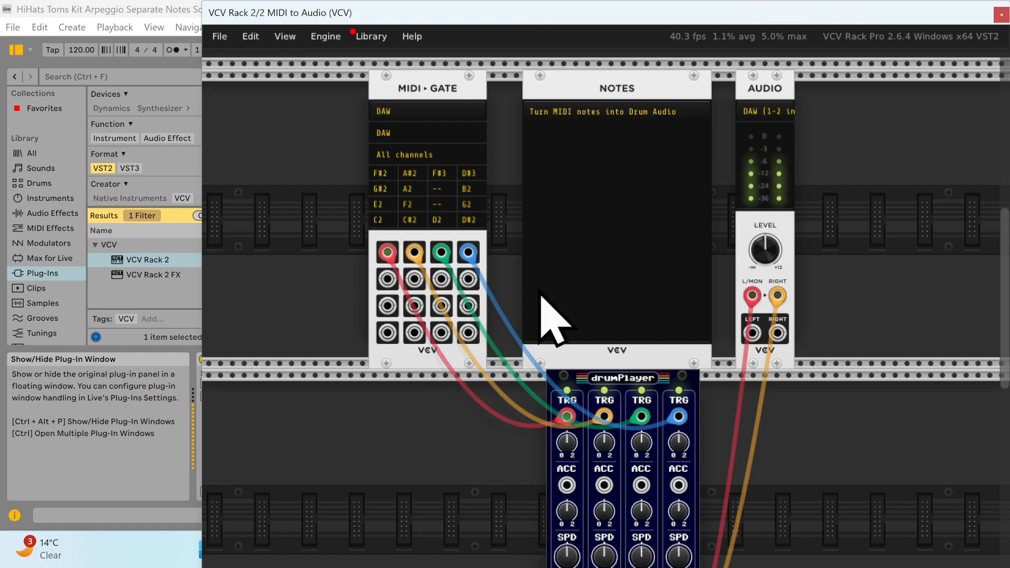
{"action": "left_click", "coordinate": [1001, 15]}
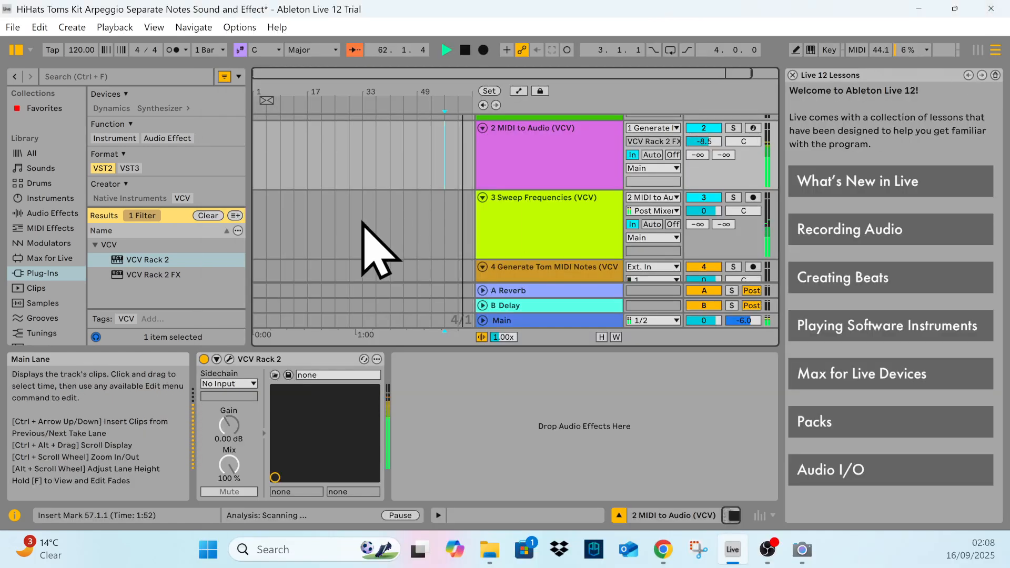
Open the VCV Rack 2 FX patch of track 3 Sweep Frequencies, dismiss the startup tips, examine its LFO and VCF modules, and close it
{"action": "left_click", "coordinate": [418, 237]}
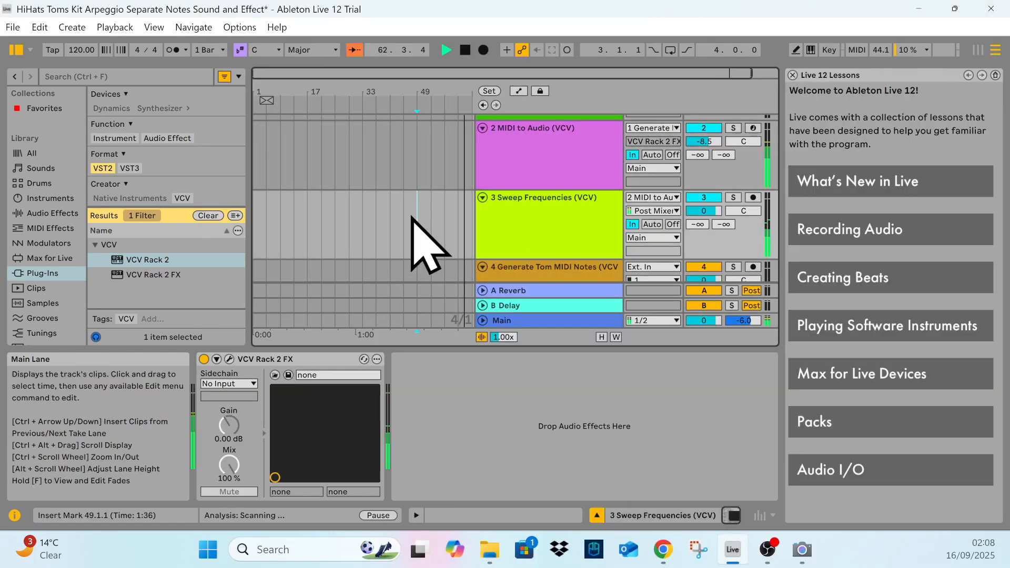
{"action": "left_click", "coordinate": [229, 359]}
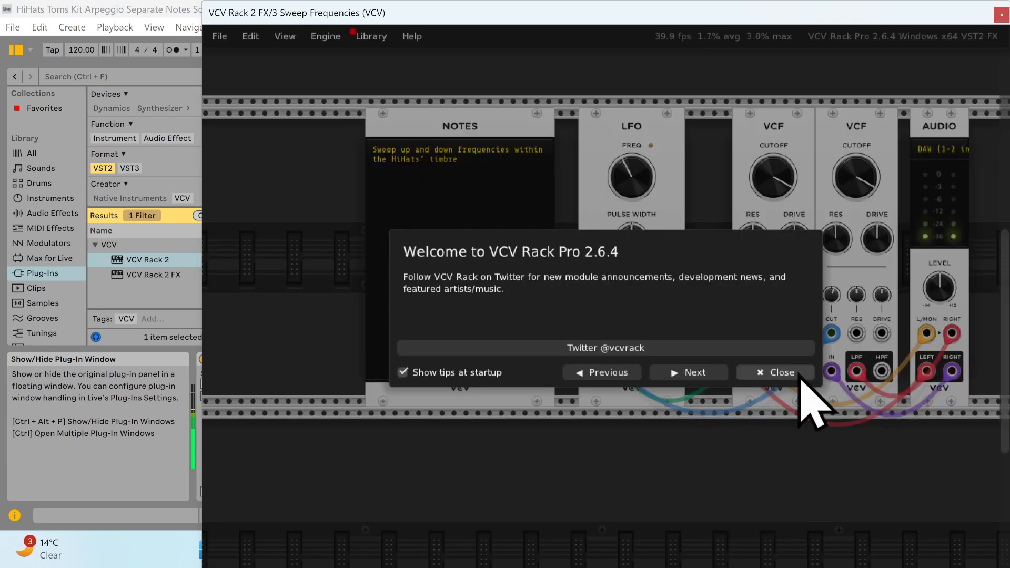
{"action": "left_click", "coordinate": [785, 377]}
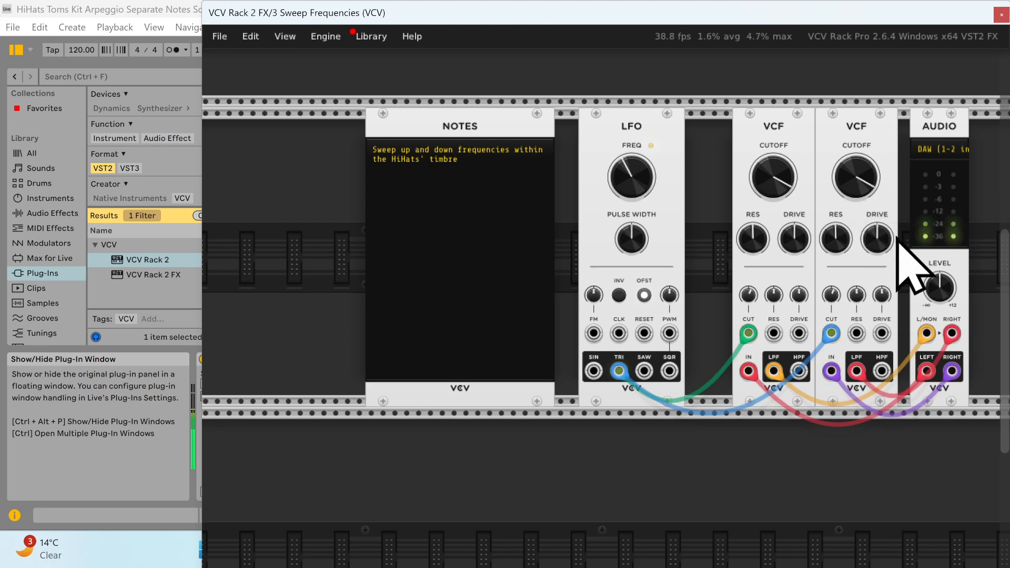
{"action": "left_click", "coordinate": [1002, 15]}
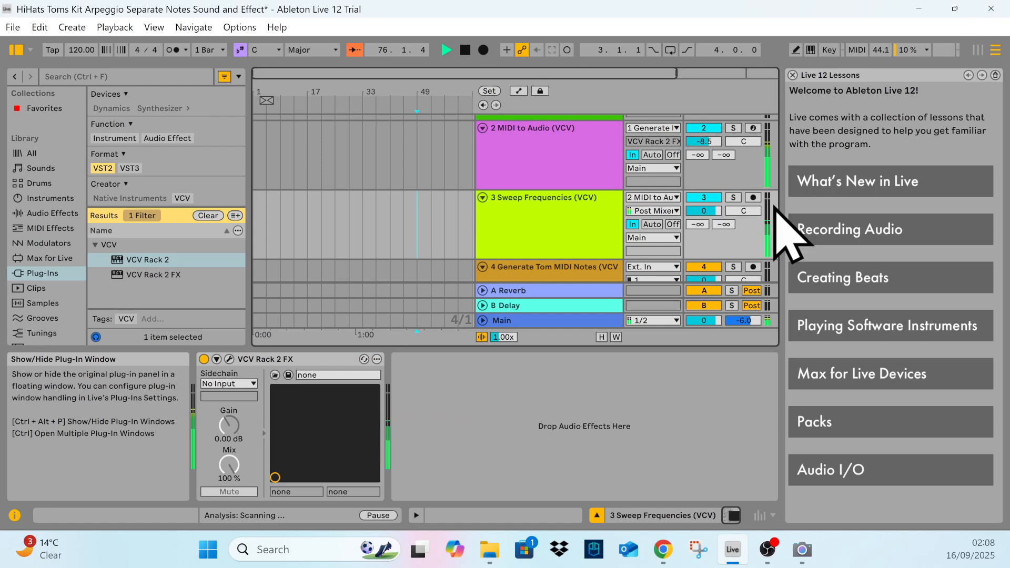
Set the monitoring of track 4 Generate Tom MIDI Notes to In
{"action": "scroll", "coordinate": [552, 253], "scroll_direction": "down", "scroll_amount": 3}
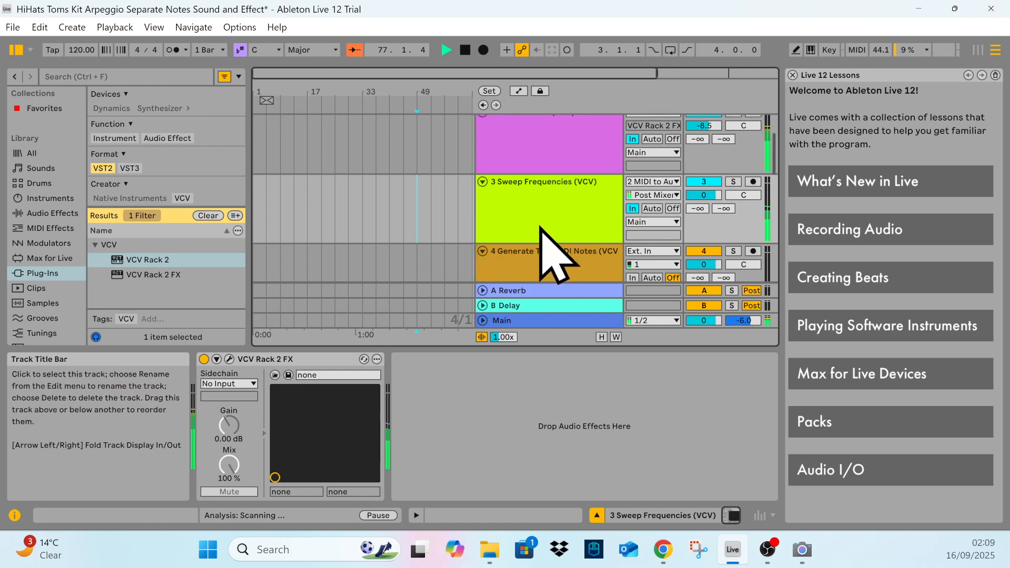
{"action": "scroll", "coordinate": [535, 232], "scroll_direction": "down", "scroll_amount": 2}
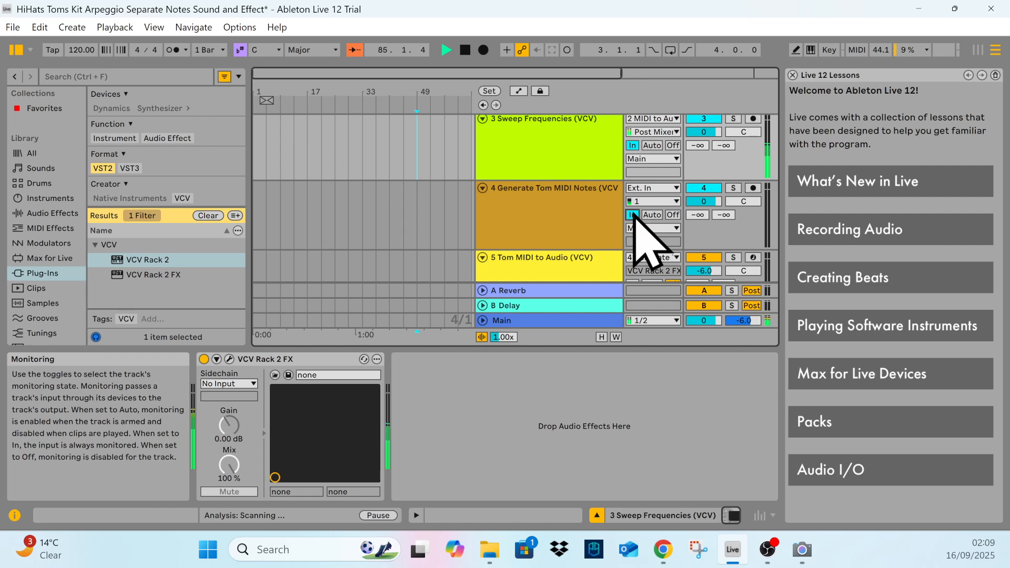
Examine the VCV Rack 2 patch of track 5 Tom MIDI to Audio, close it, and set the track's monitoring to In
{"action": "scroll", "coordinate": [631, 259], "scroll_direction": "down", "scroll_amount": 1}
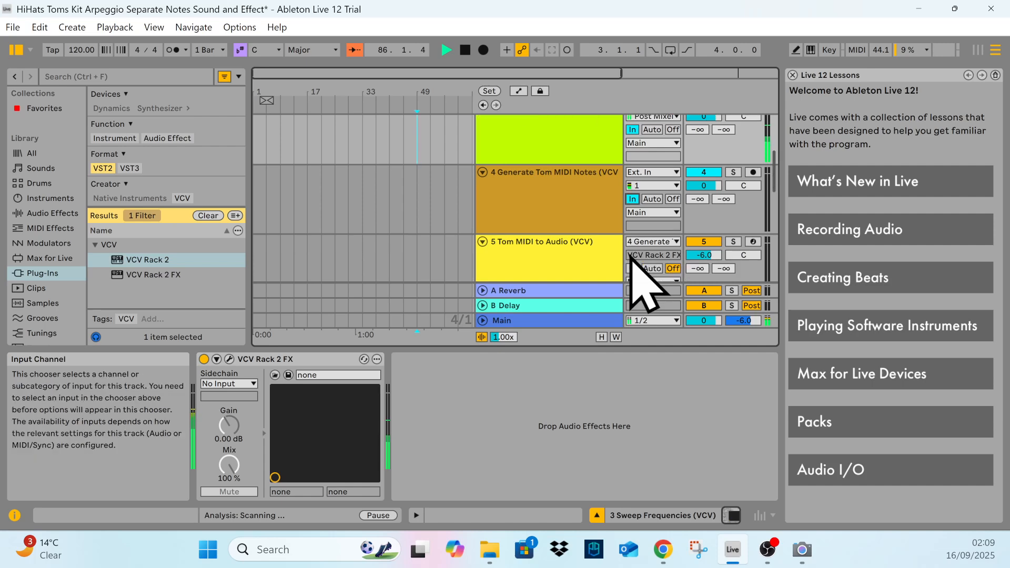
{"action": "scroll", "coordinate": [631, 257], "scroll_direction": "down", "scroll_amount": 4}
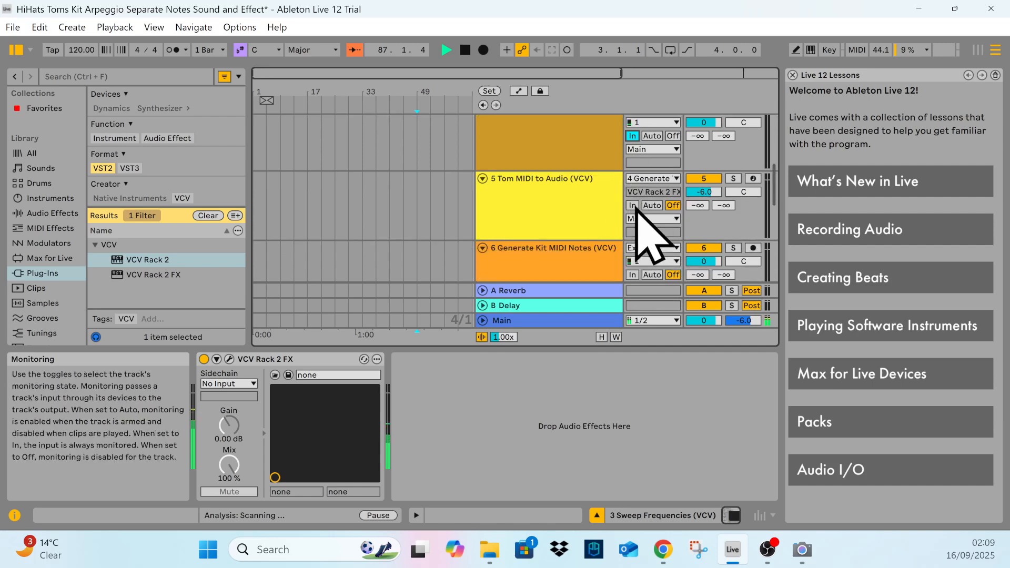
{"action": "scroll", "coordinate": [605, 157], "scroll_direction": "up", "scroll_amount": 2}
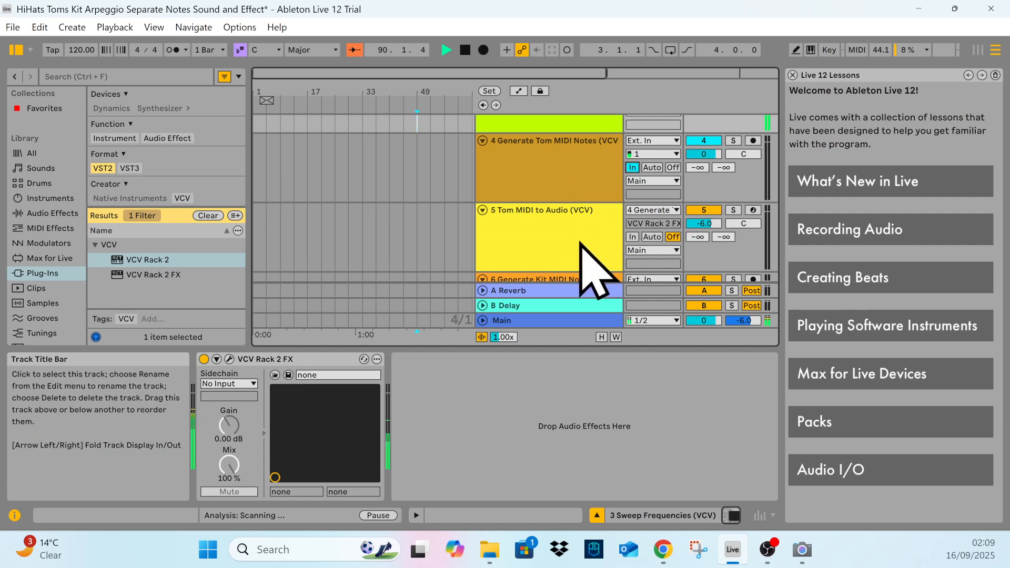
{"action": "left_click", "coordinate": [460, 229]}
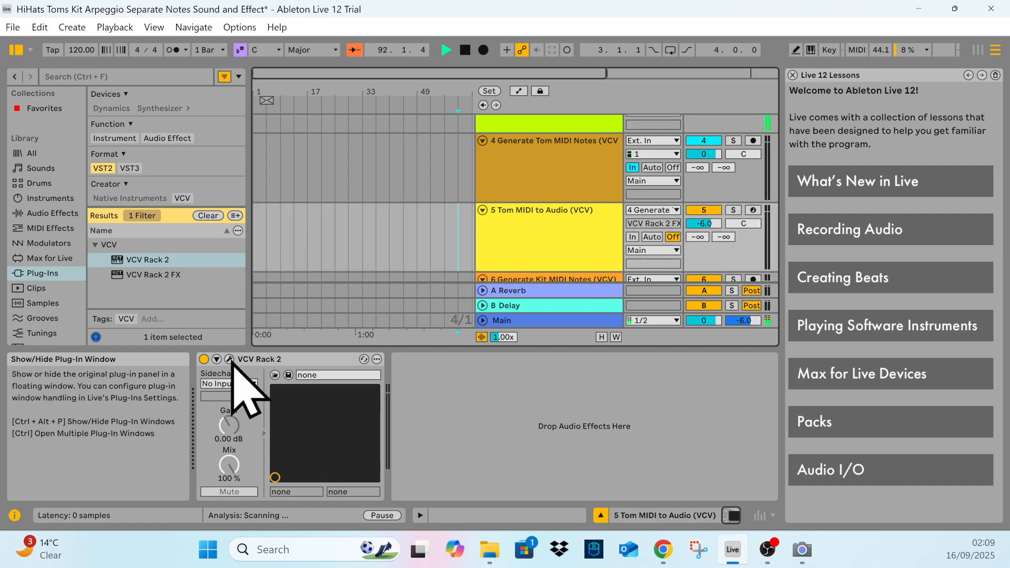
{"action": "left_click", "coordinate": [229, 359]}
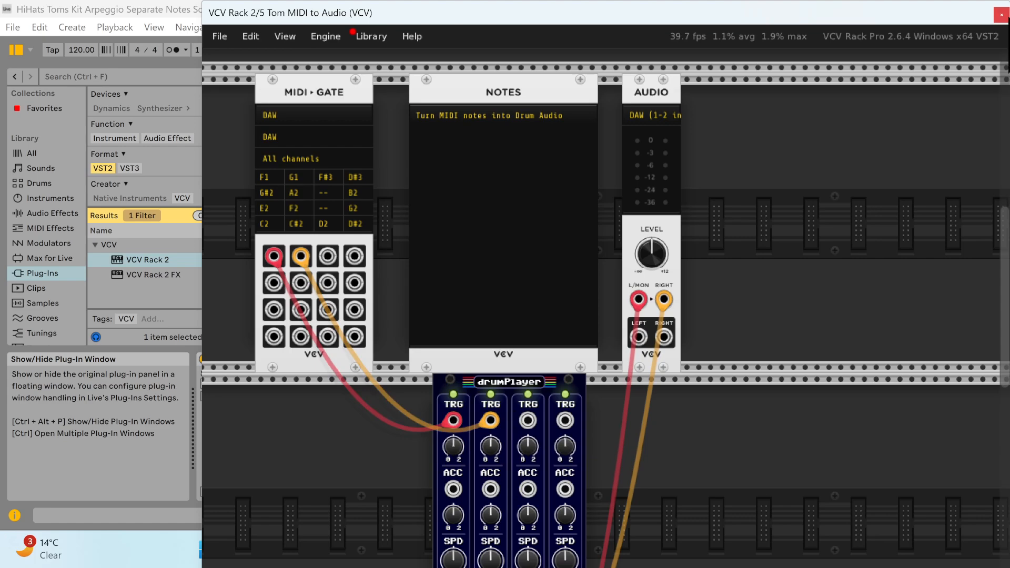
{"action": "left_click", "coordinate": [1001, 15]}
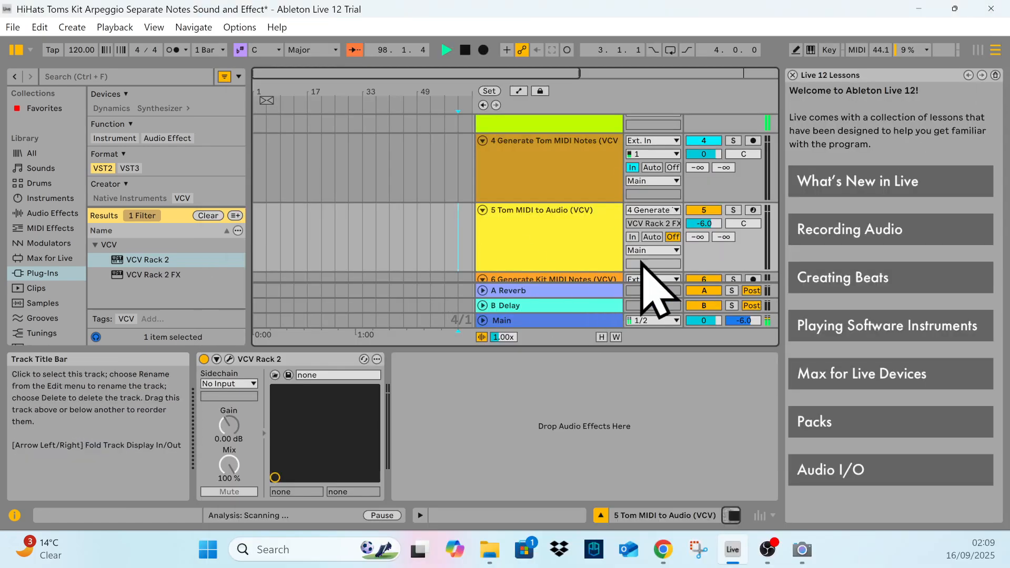
{"action": "left_click", "coordinate": [633, 237]}
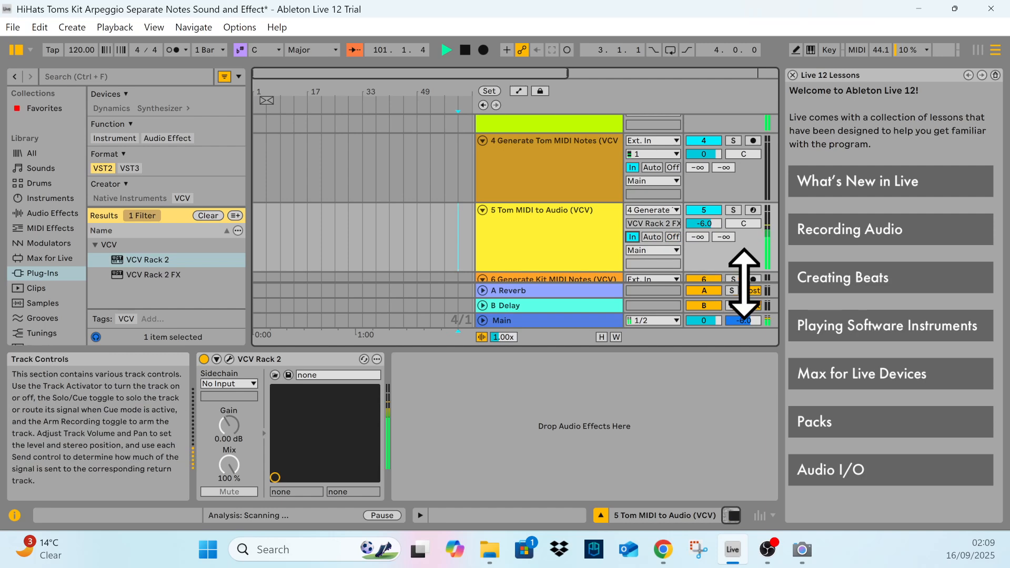
Set the monitoring of track 7 Kit MIDI to Audio to In
{"action": "scroll", "coordinate": [653, 237], "scroll_direction": "down", "scroll_amount": 3}
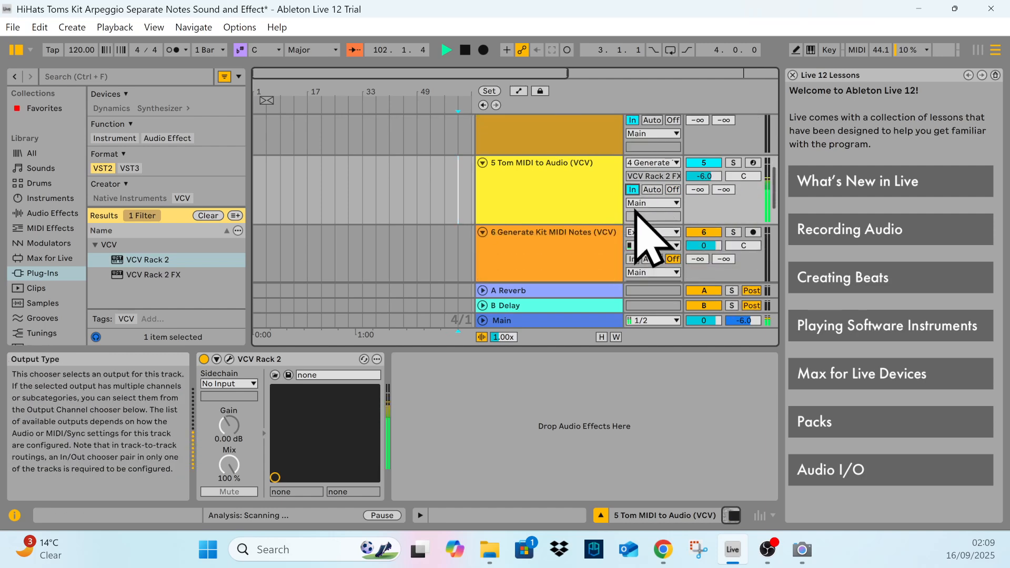
{"action": "scroll", "coordinate": [635, 211], "scroll_direction": "down", "scroll_amount": 5}
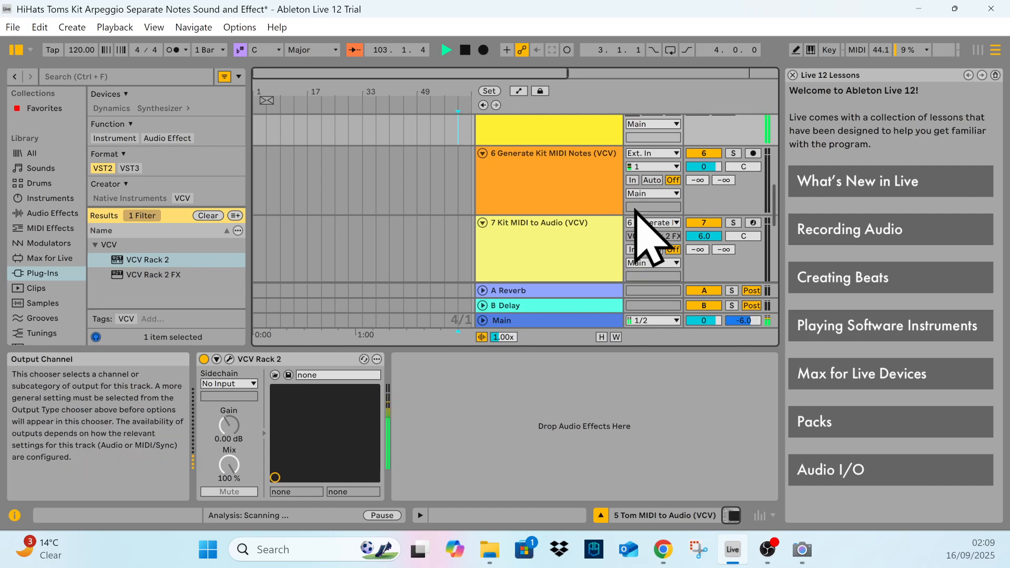
{"action": "scroll", "coordinate": [635, 211], "scroll_direction": "down", "scroll_amount": 1}
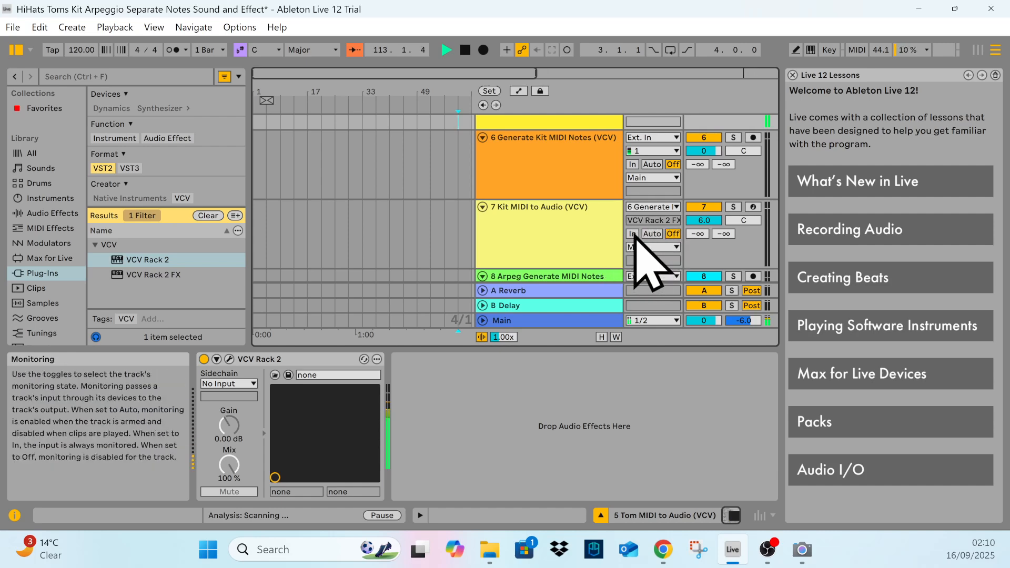
{"action": "left_click", "coordinate": [633, 235]}
Open the VCV Rack 2 FX patch of track 8 Arpeg Generate MIDI Notes and examine its BaseN, ChSeq4 and CV-MIDI modules
{"action": "scroll", "coordinate": [635, 235], "scroll_direction": "down", "scroll_amount": 1}
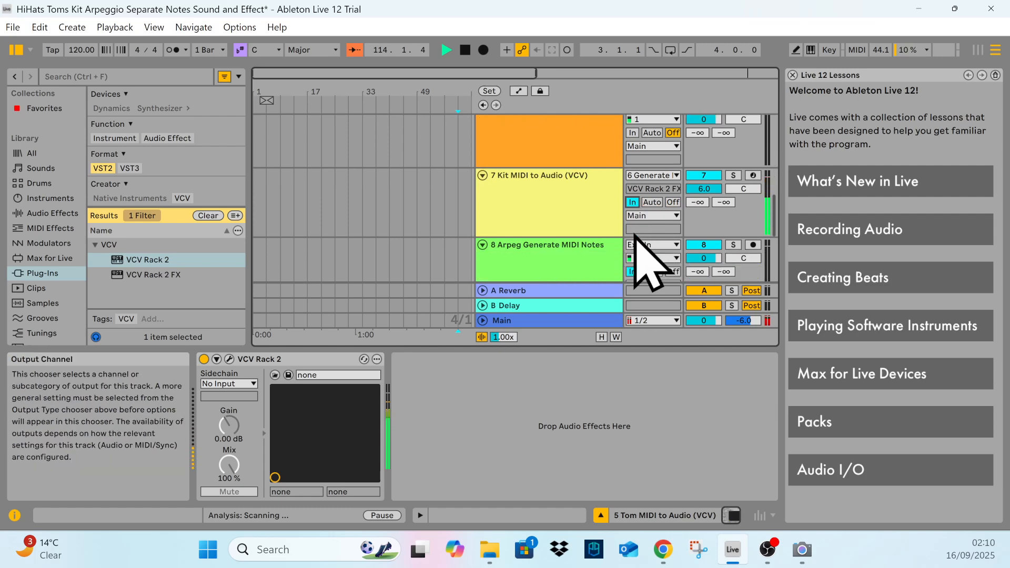
{"action": "scroll", "coordinate": [635, 235], "scroll_direction": "down", "scroll_amount": 2}
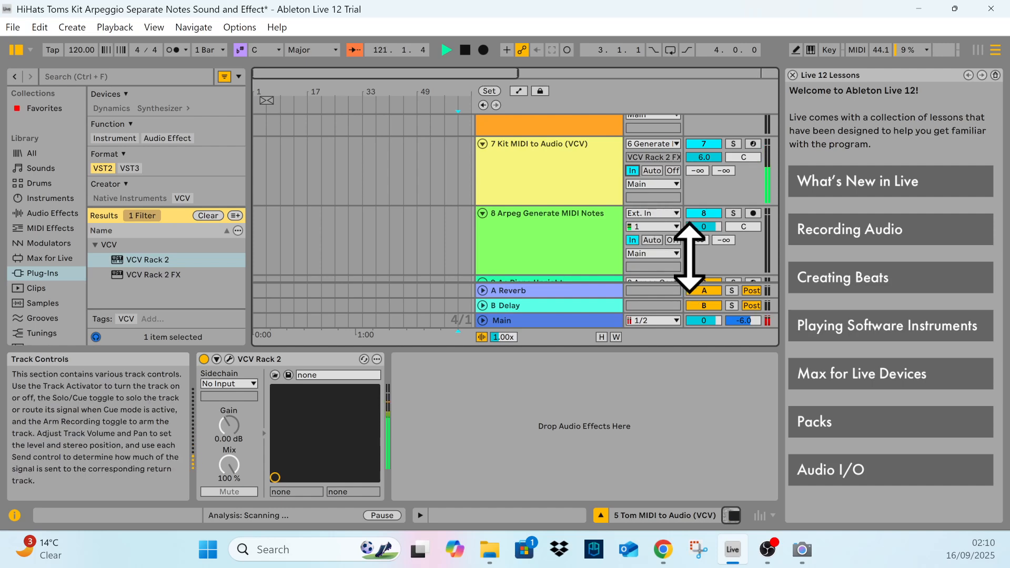
{"action": "scroll", "coordinate": [681, 242], "scroll_direction": "down", "scroll_amount": 2}
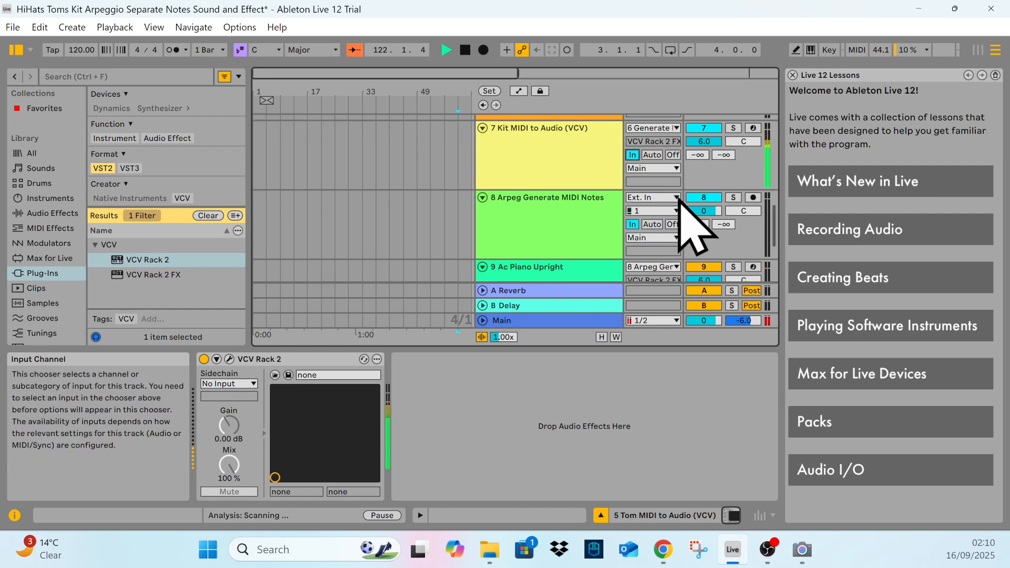
{"action": "scroll", "coordinate": [654, 198], "scroll_direction": "down", "scroll_amount": 1}
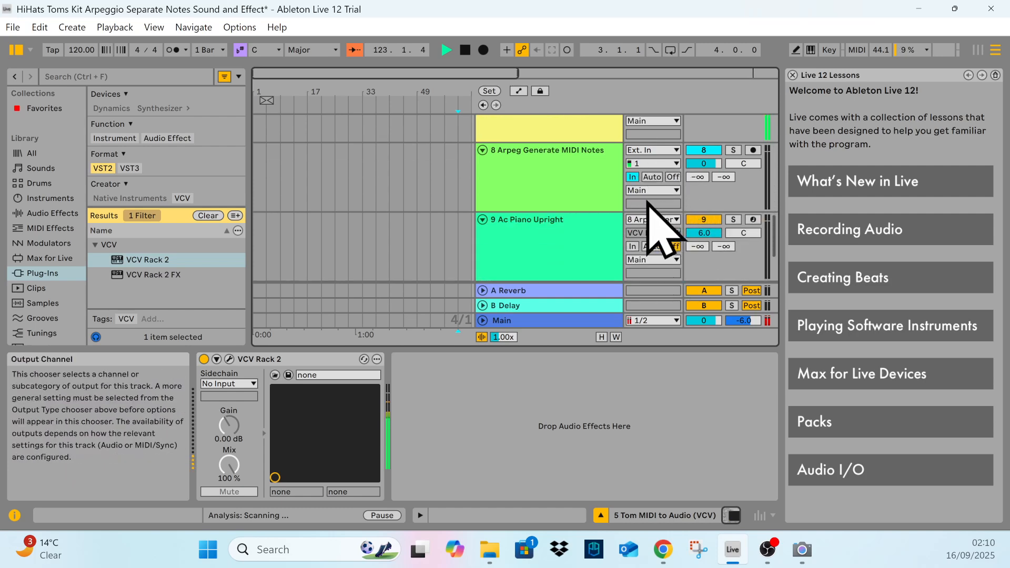
{"action": "scroll", "coordinate": [656, 197], "scroll_direction": "up", "scroll_amount": 2}
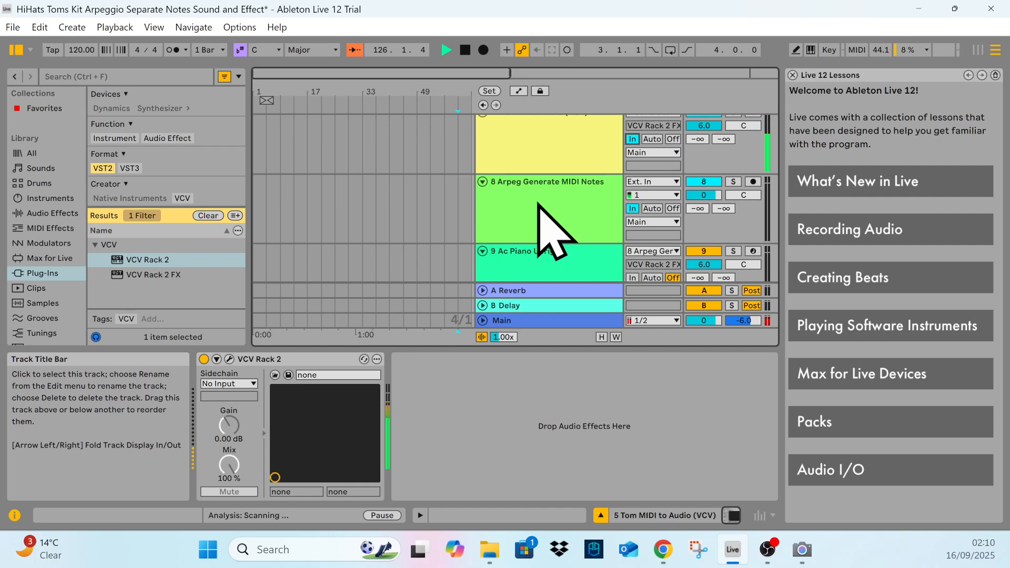
{"action": "left_click", "coordinate": [537, 204]}
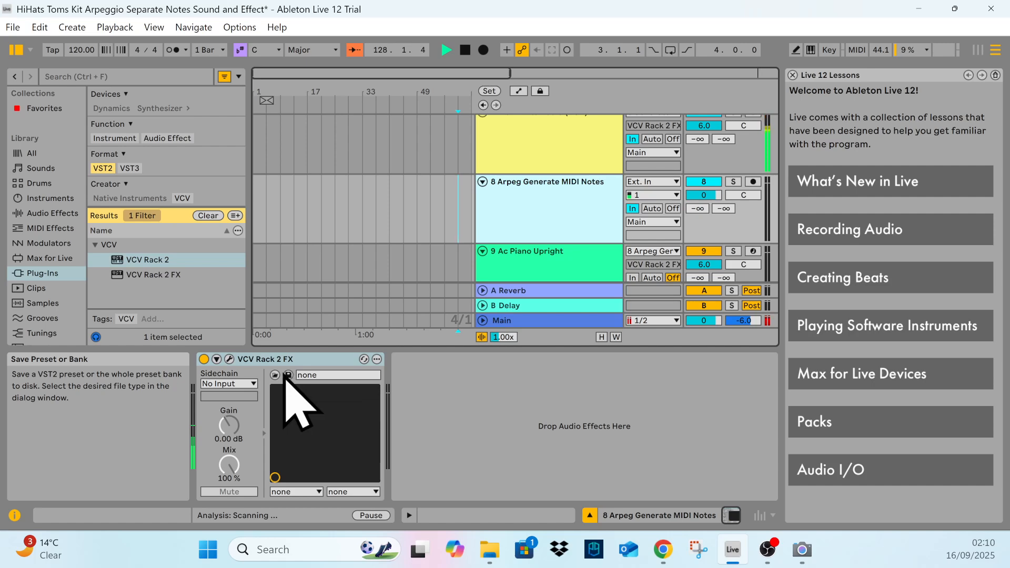
{"action": "left_click", "coordinate": [229, 360]}
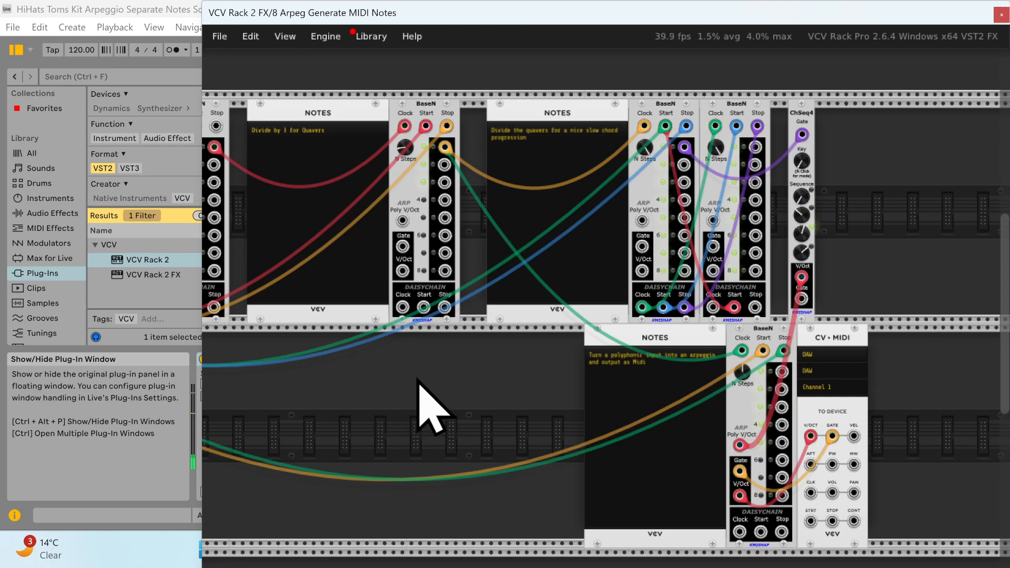
{"action": "mouse_move", "coordinate": [417, 379]}
{"action": "left_mouse_down"}
{"action": "mouse_move", "coordinate": [965, 383]}
{"action": "mouse_move", "coordinate": [641, 366]}
{"action": "mouse_move", "coordinate": [572, 379]}
{"action": "mouse_move", "coordinate": [413, 379]}
{"action": "left_mouse_up"}
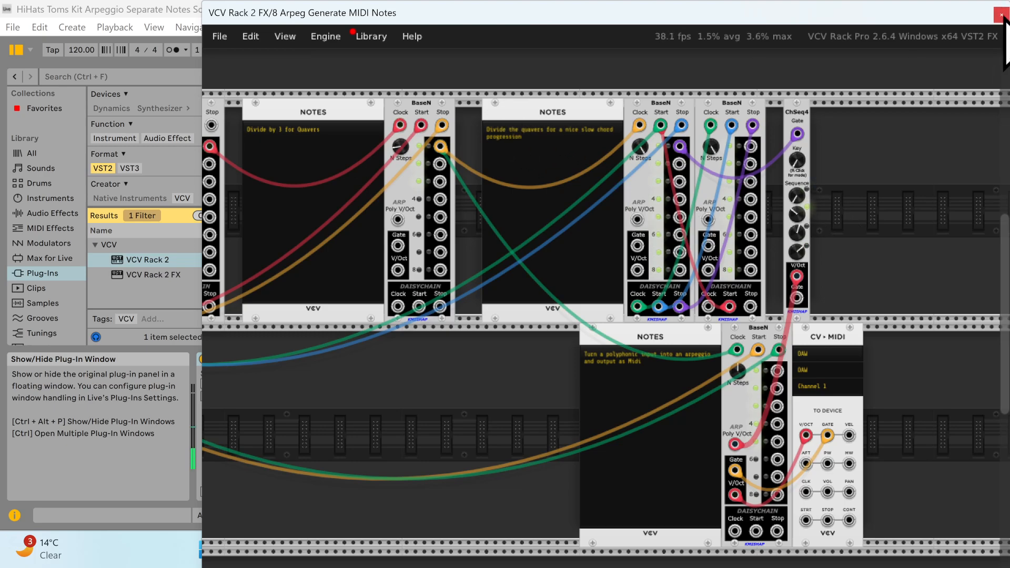
Close the track 8 patch and set the monitoring of track 9 Ac Piano Upright to In
{"action": "left_click", "coordinate": [1002, 14]}
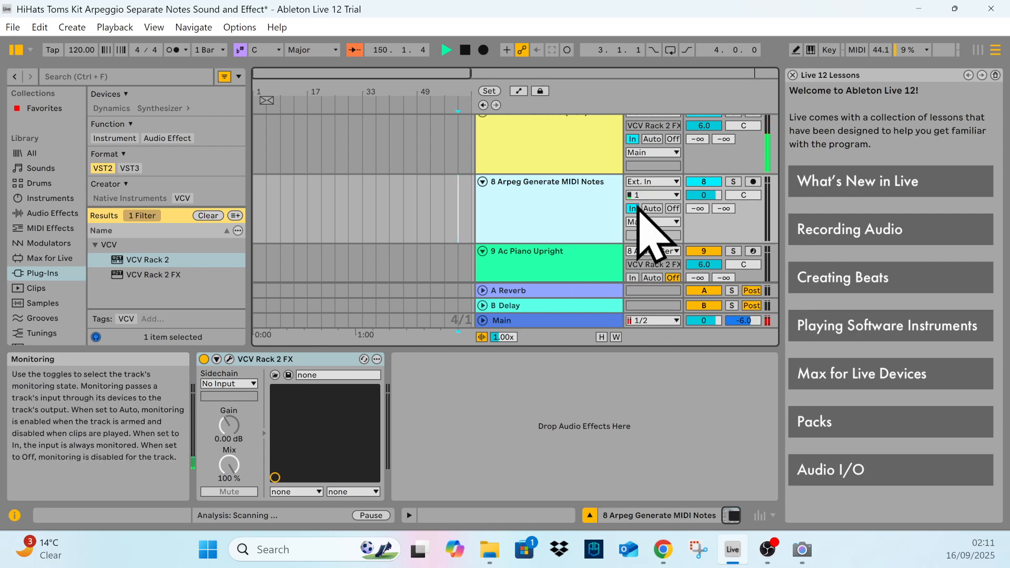
{"action": "scroll", "coordinate": [637, 261], "scroll_direction": "down", "scroll_amount": 1}
{"action": "scroll", "coordinate": [637, 257], "scroll_direction": "down", "scroll_amount": 2}
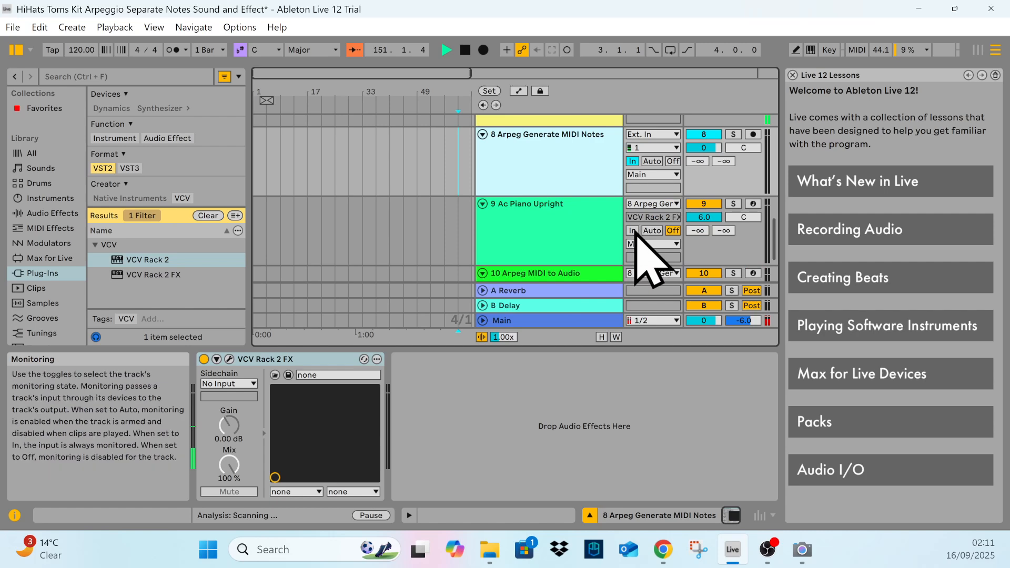
{"action": "left_click", "coordinate": [633, 231]}
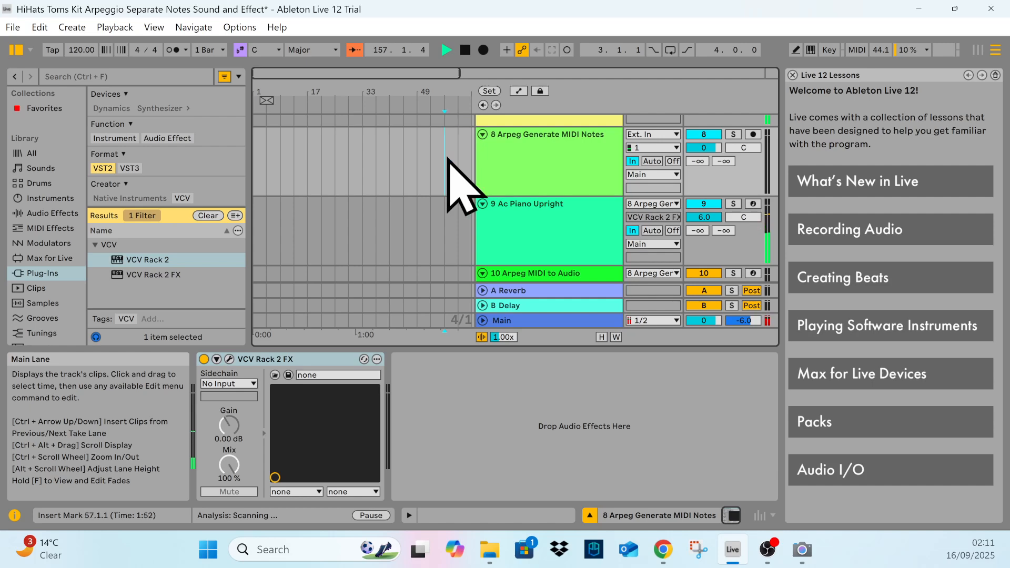
Reopen the VCV Rack 2 FX patch of track 8 and try the ChSeq4 key signature knob, ending on C
{"action": "left_click", "coordinate": [228, 359]}
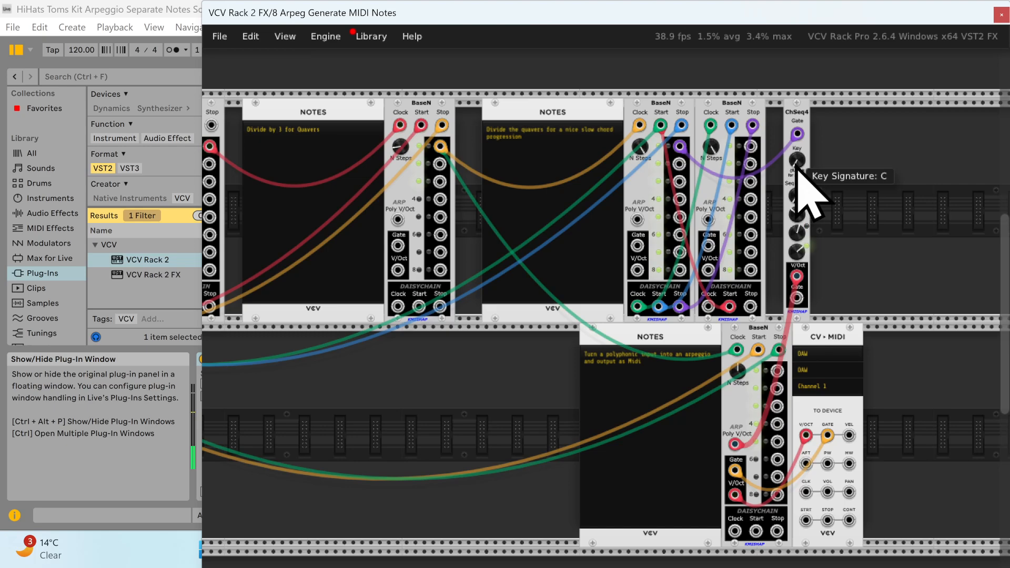
{"action": "left_click_drag", "start_coordinate": [797, 166], "coordinate": [797, 155]}
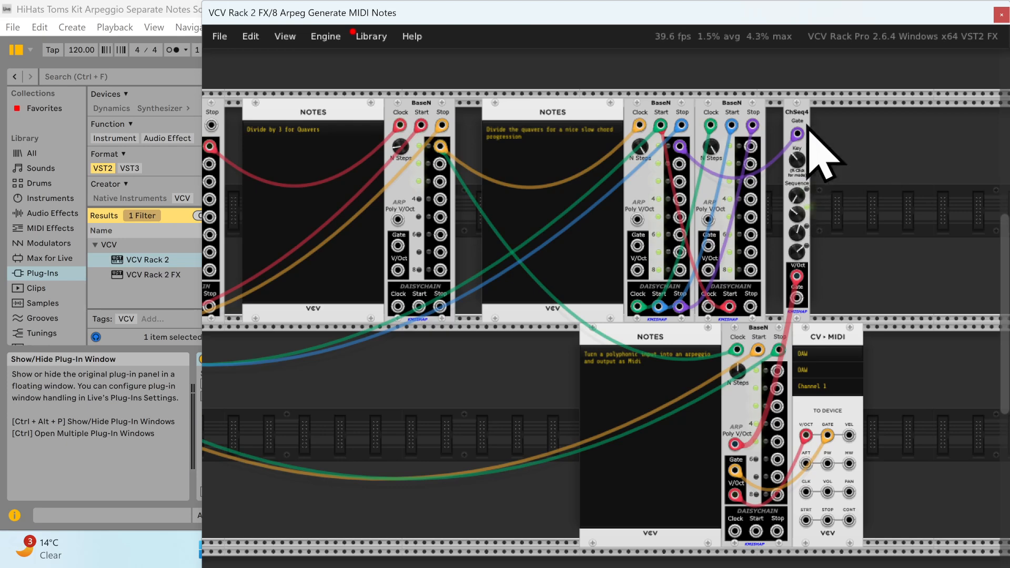
{"action": "mouse_move", "coordinate": [796, 161]}
{"action": "left_click_drag", "start_coordinate": [796, 161], "coordinate": [797, 161]}
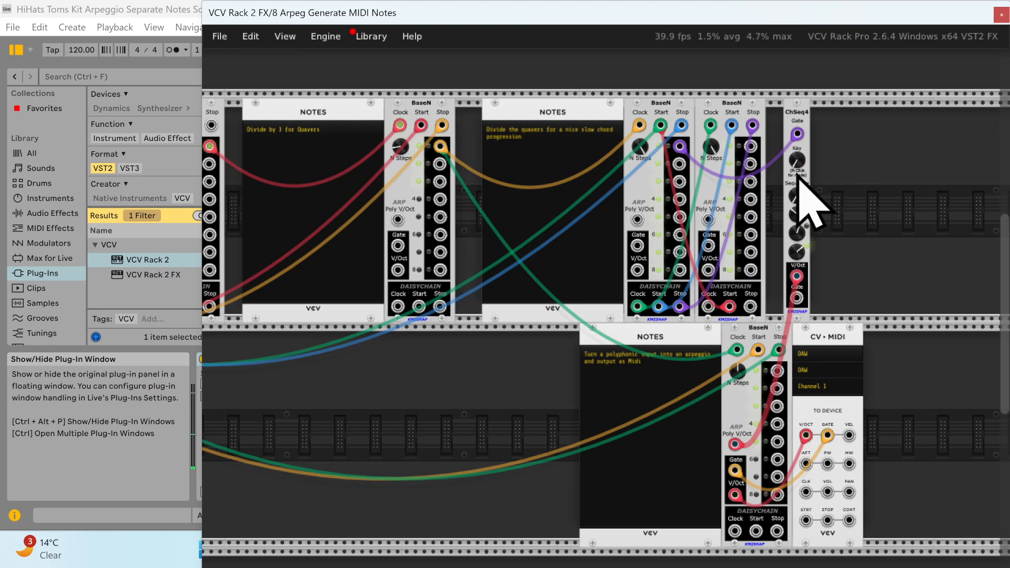
Set the mode of the ChSeq4 module to Lydian (Dreamy)
{"action": "mouse_move", "coordinate": [803, 164]}
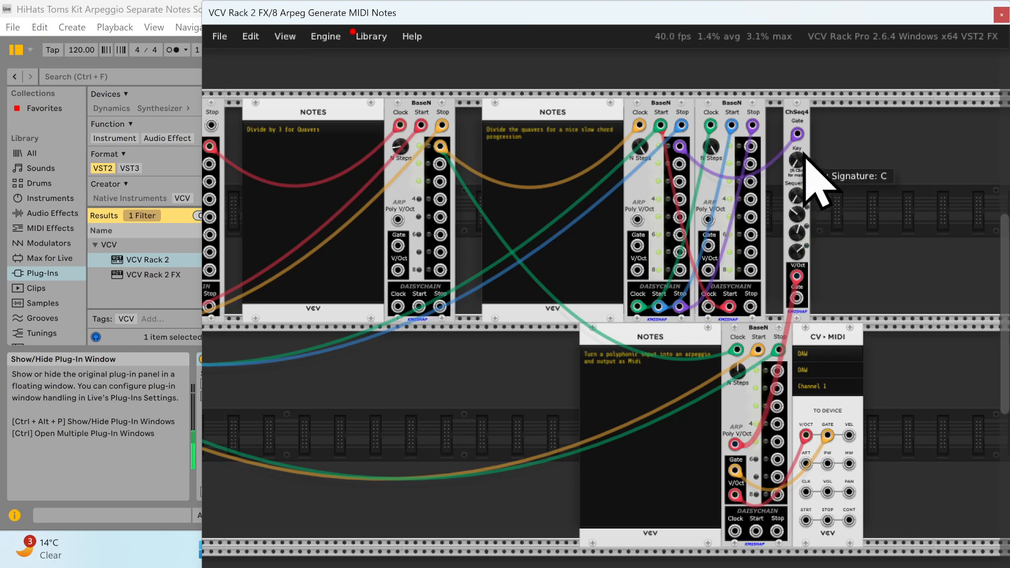
{"action": "right_click", "coordinate": [809, 147]}
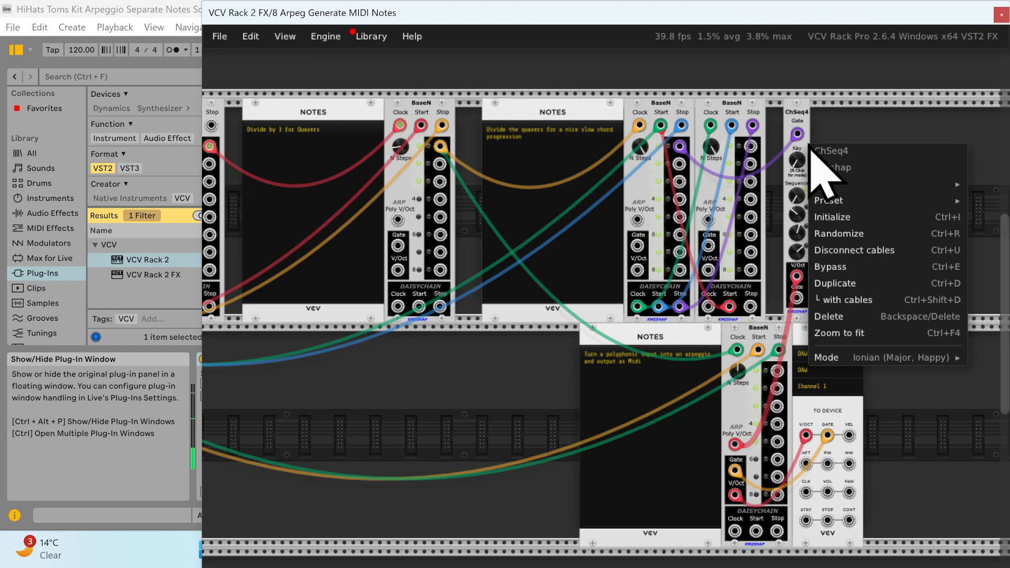
{"action": "mouse_move", "coordinate": [874, 358]}
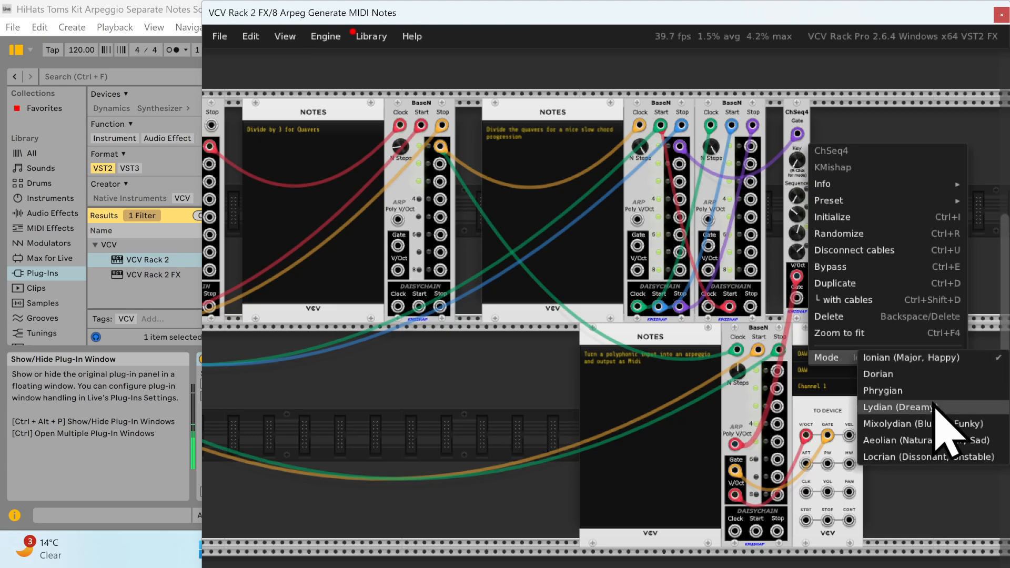
{"action": "left_click", "coordinate": [936, 403]}
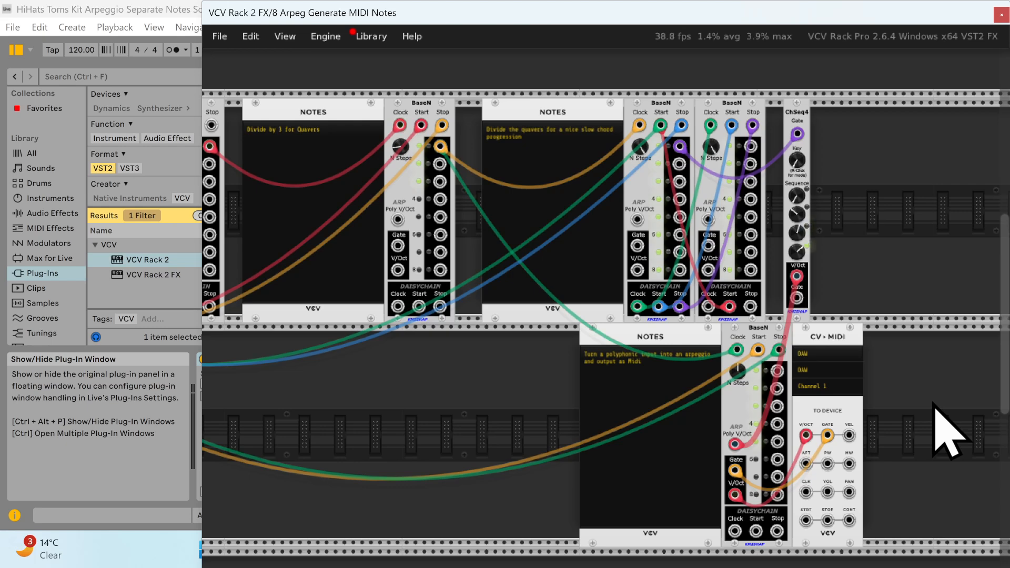
Set the mode of the ChSeq4 module back to Ionian (Major, Happy)
{"action": "right_click", "coordinate": [809, 160]}
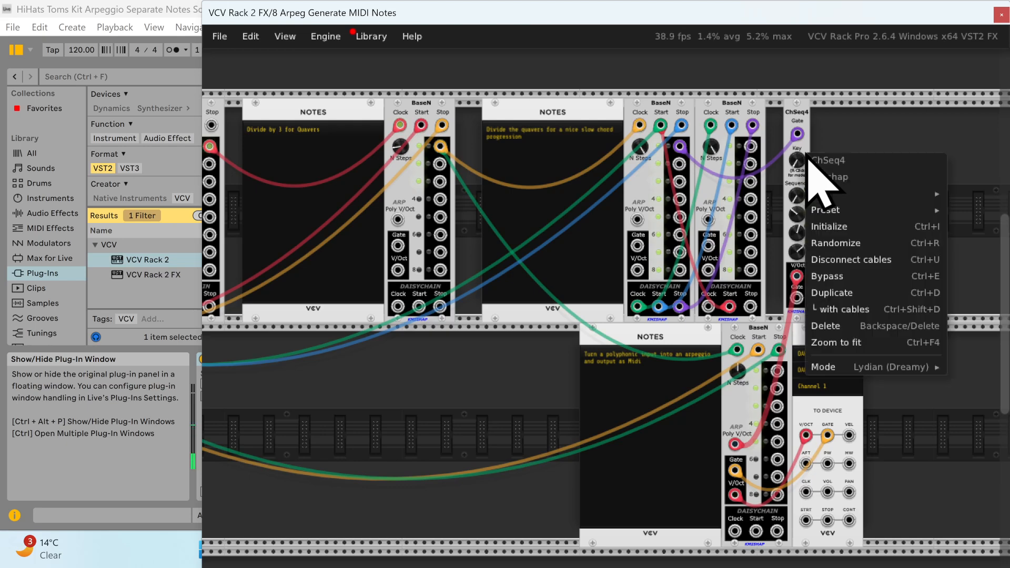
{"action": "mouse_move", "coordinate": [855, 368]}
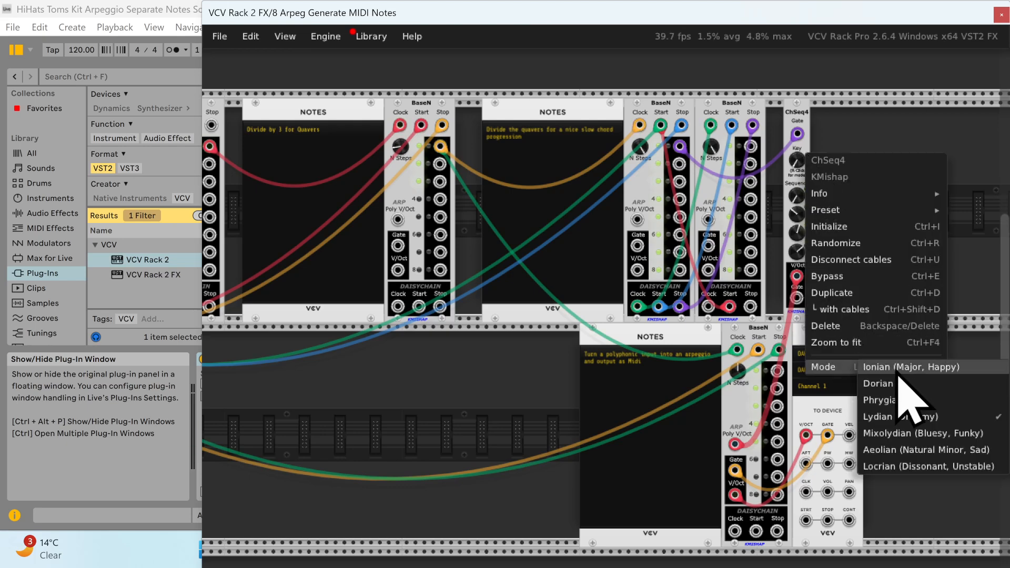
{"action": "left_click", "coordinate": [898, 371]}
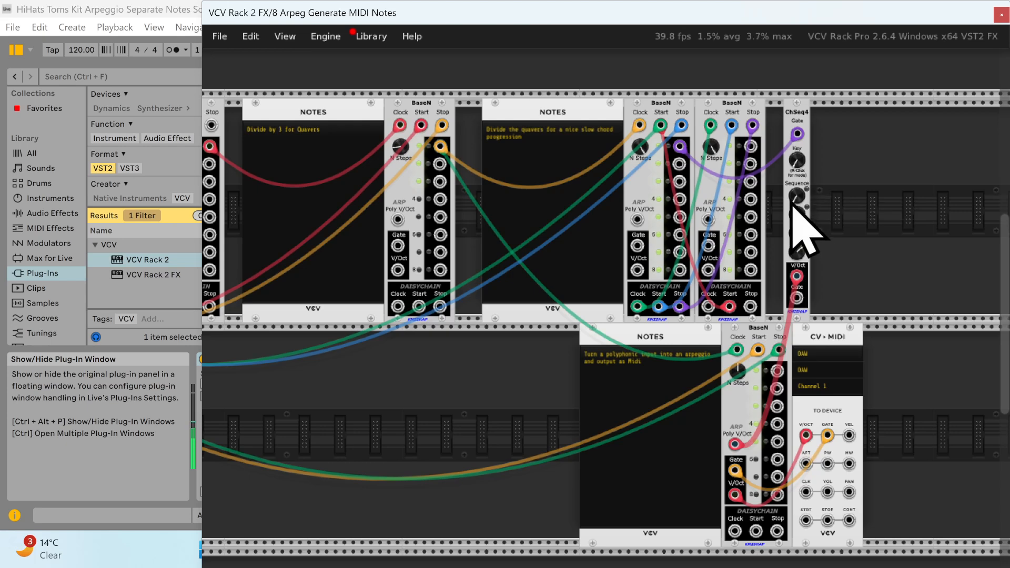
Examine the ChSeq4 sequence knobs, the arpeggio BaseN module and its CV-MIDI connections in the track 8 patch, and close the patch
{"action": "mouse_move", "coordinate": [796, 205]}
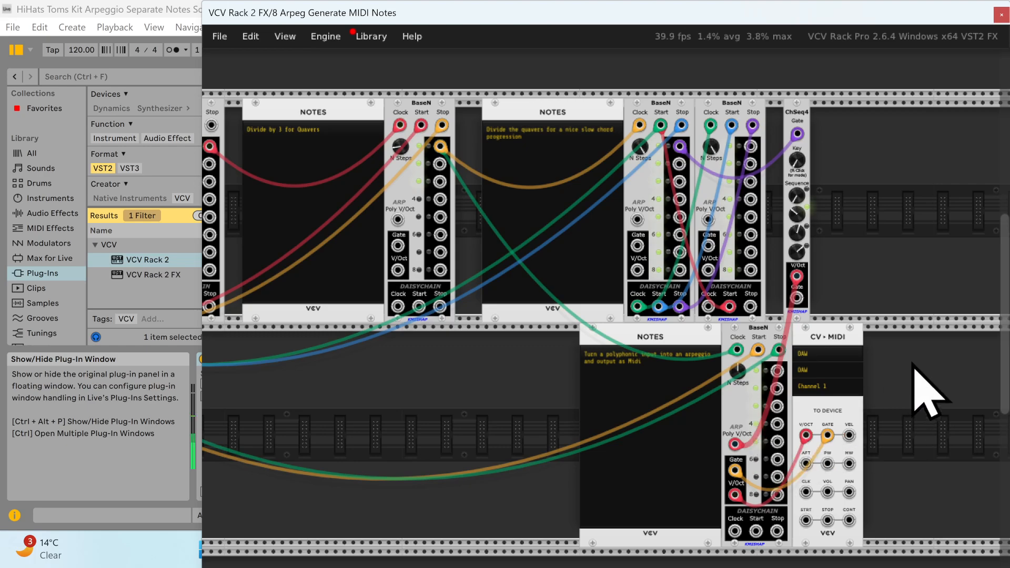
{"action": "left_click_drag", "start_coordinate": [913, 363], "coordinate": [930, 246]}
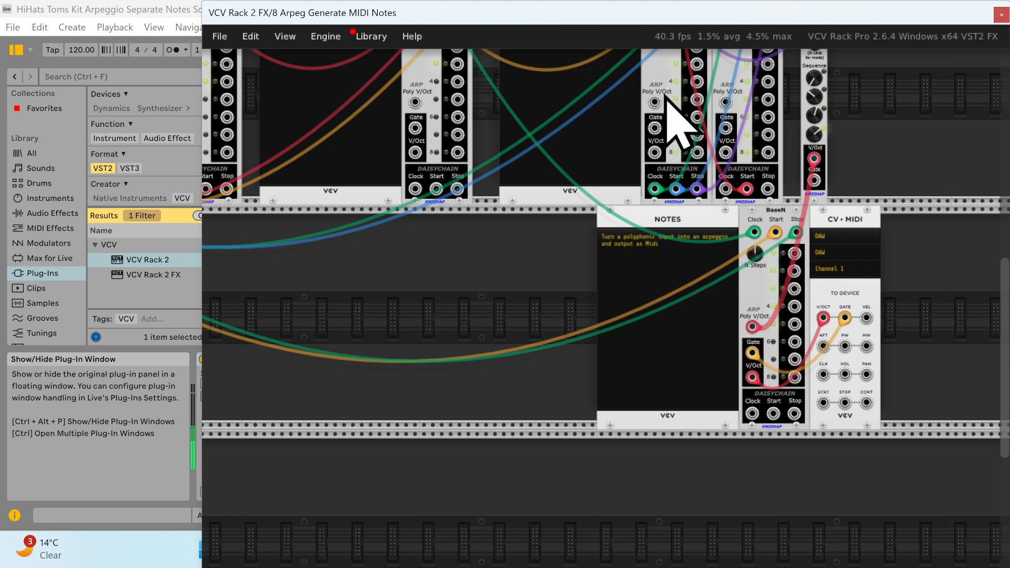
{"action": "left_click_drag", "start_coordinate": [857, 109], "coordinate": [900, 255]}
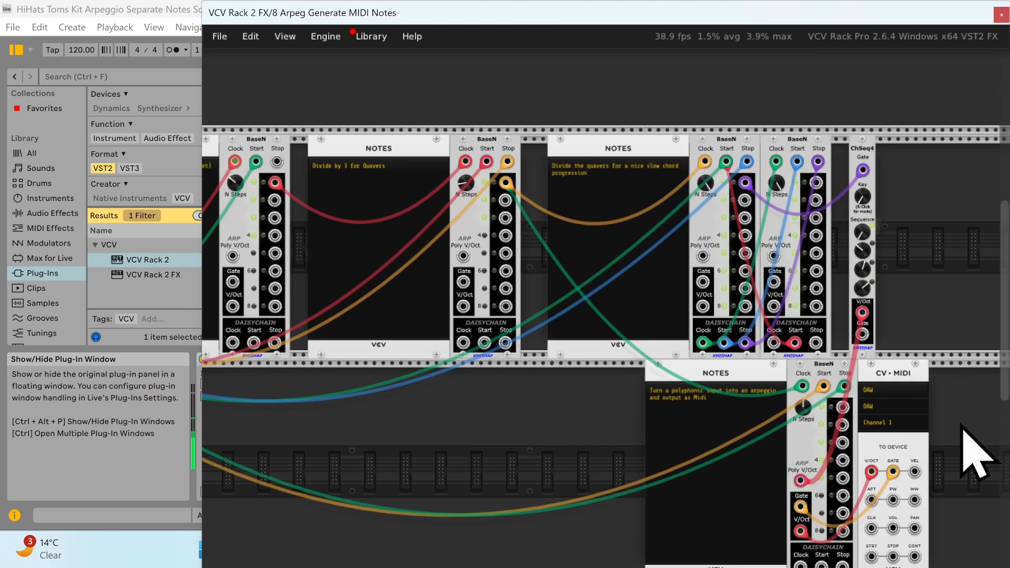
{"action": "left_click_drag", "start_coordinate": [959, 413], "coordinate": [834, 255]}
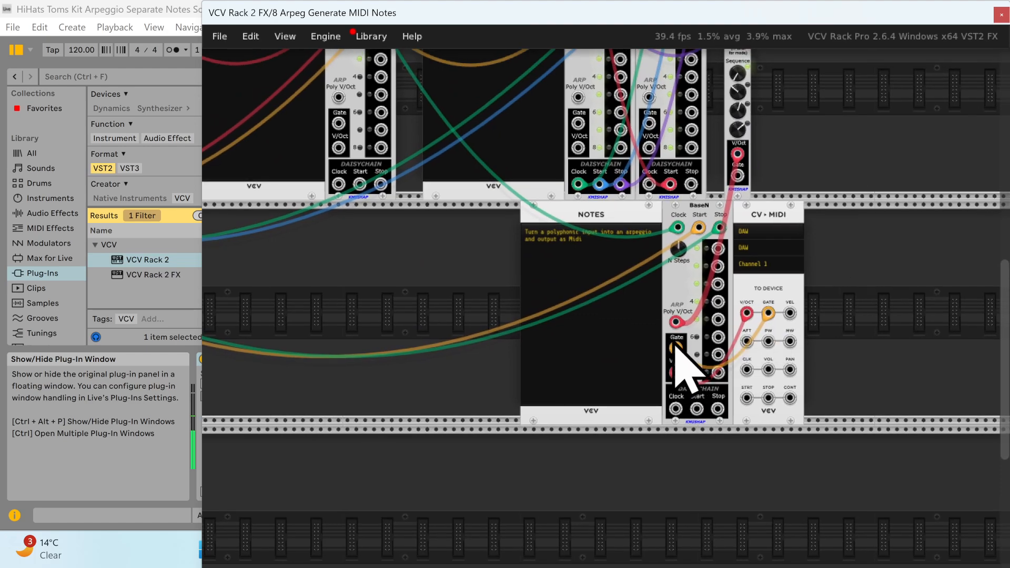
{"action": "mouse_move", "coordinate": [678, 323]}
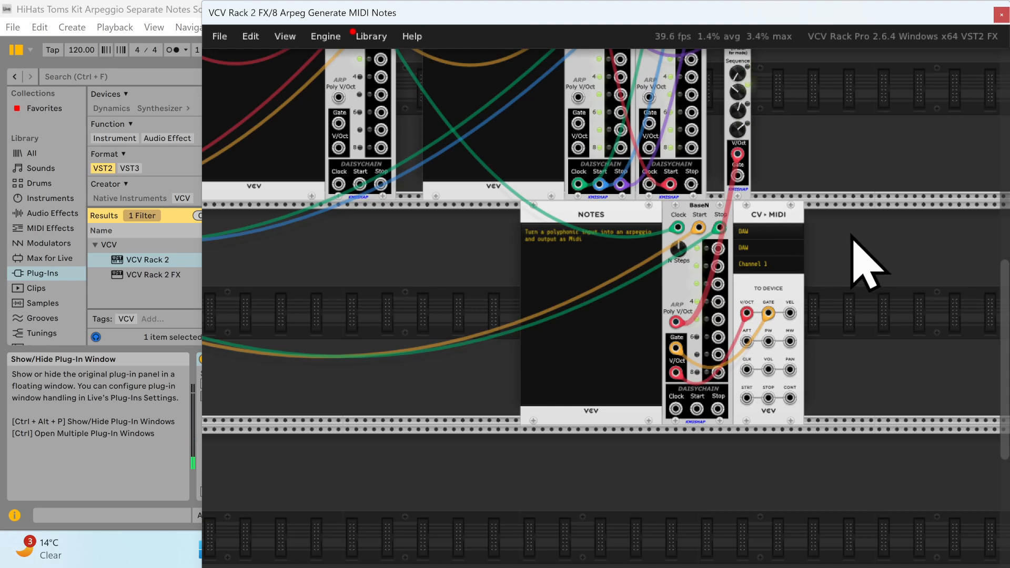
{"action": "left_click_drag", "start_coordinate": [850, 238], "coordinate": [1009, 386]}
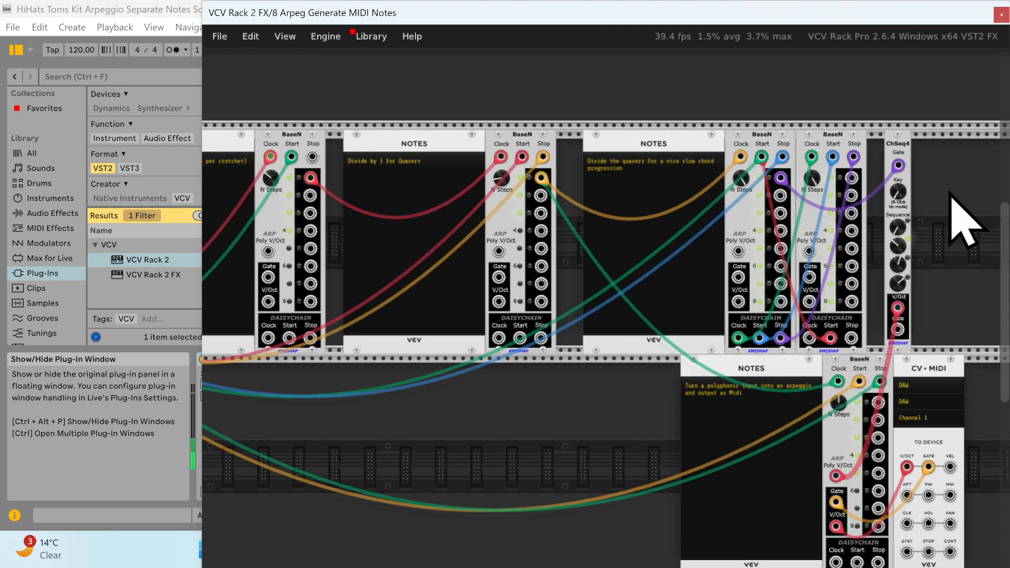
{"action": "left_click_drag", "start_coordinate": [949, 189], "coordinate": [982, 319]}
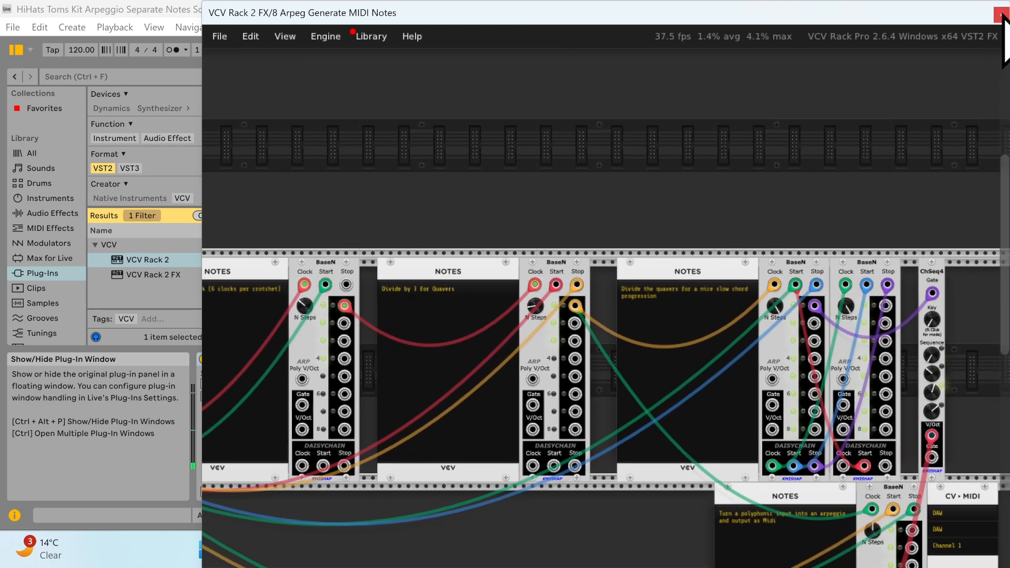
{"action": "left_click", "coordinate": [1001, 15]}
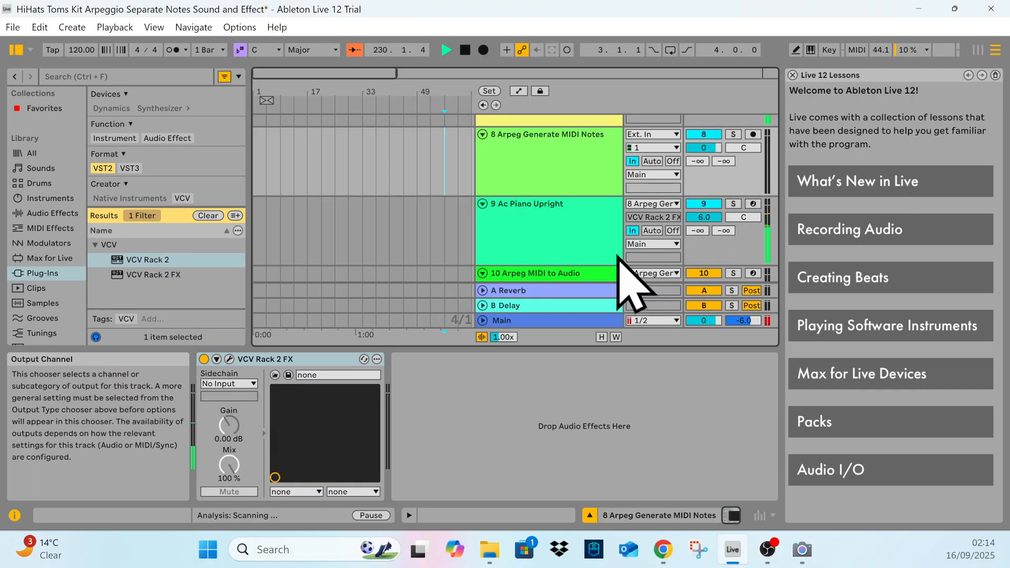
Open the VCV Rack 2 patch of track 10 Arpeg MIDI to Audio, examine its modules from MIDI-CV to AUDIO, and close it
{"action": "scroll", "coordinate": [595, 248], "scroll_direction": "down", "scroll_amount": 4}
{"action": "scroll", "coordinate": [593, 237], "scroll_direction": "down", "scroll_amount": 1}
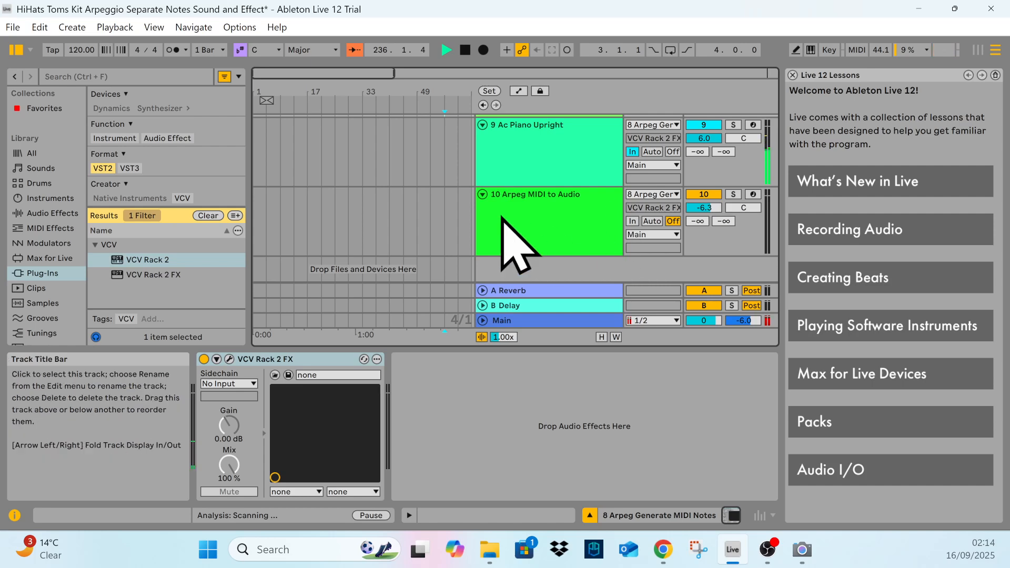
{"action": "left_click", "coordinate": [431, 212]}
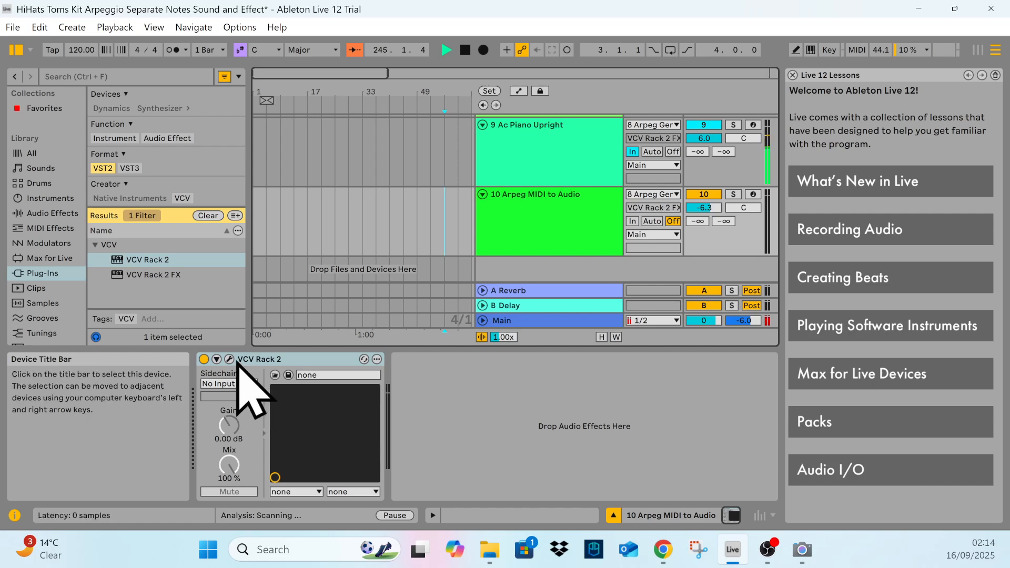
{"action": "left_click", "coordinate": [230, 359]}
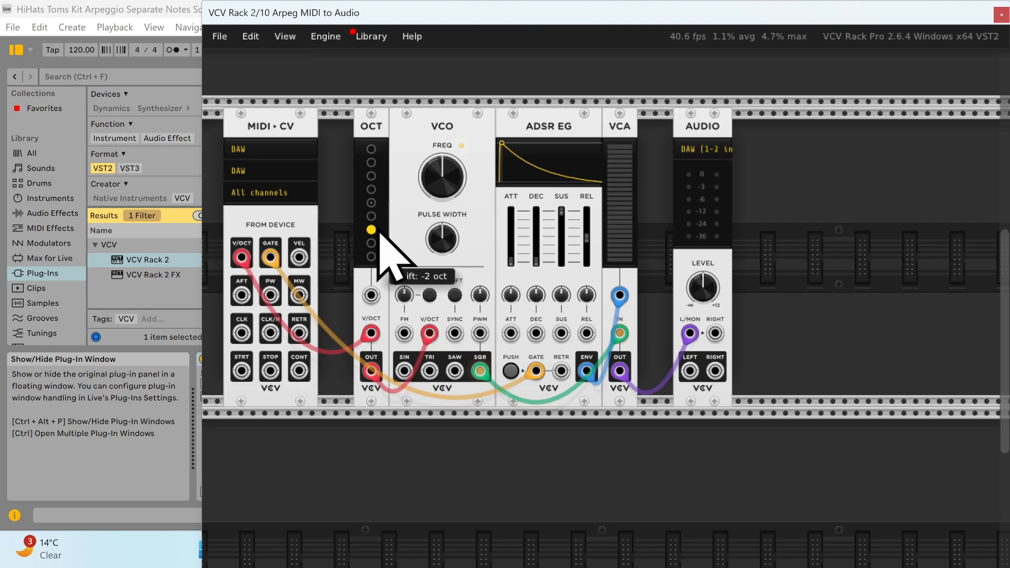
{"action": "left_click", "coordinate": [1002, 14]}
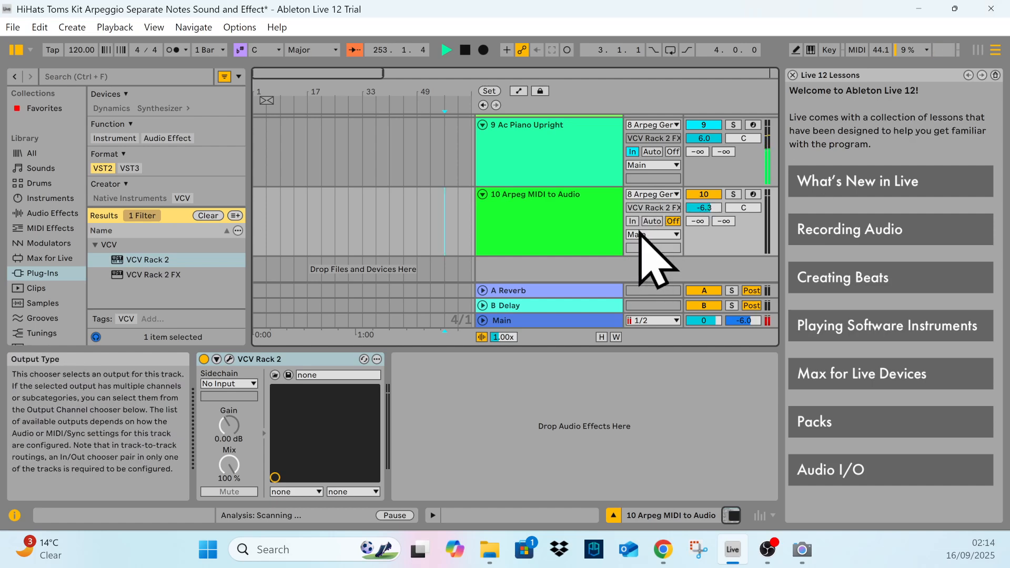
Set the monitoring of track 10 Arpeg MIDI to Audio to In, and stop playback after listening to the full arrangement
{"action": "left_click", "coordinate": [633, 221]}
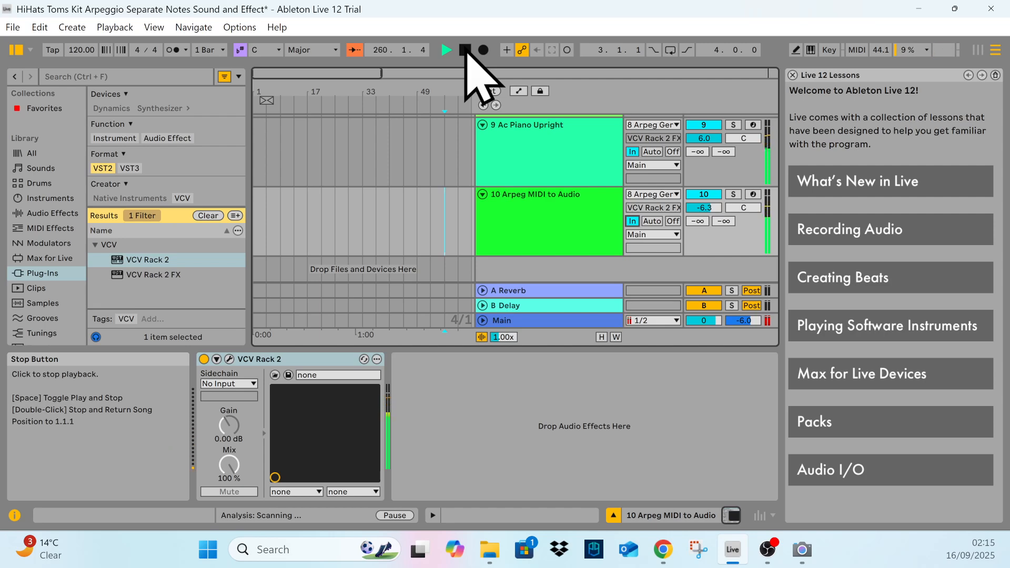
{"action": "left_click", "coordinate": [466, 51]}
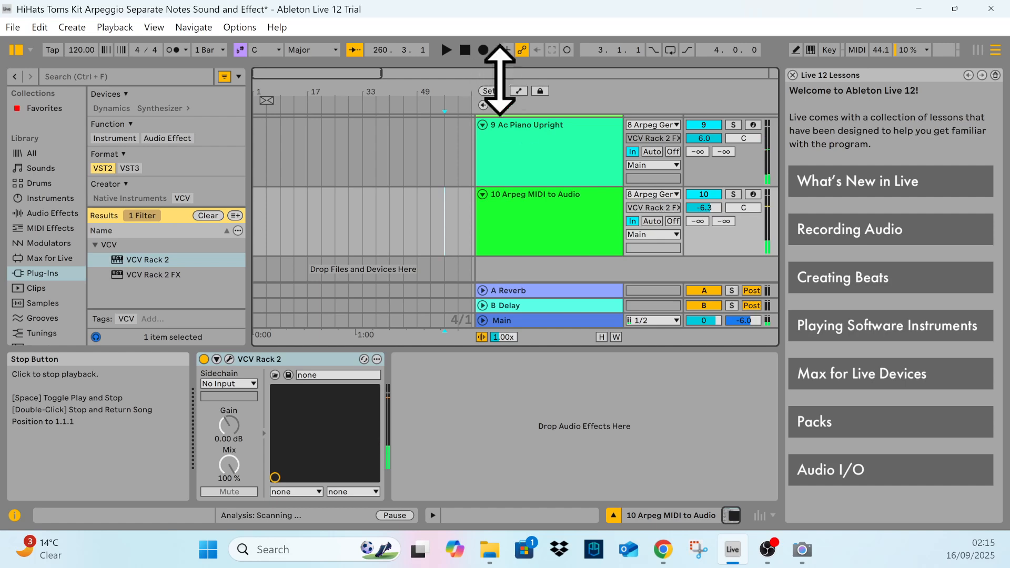